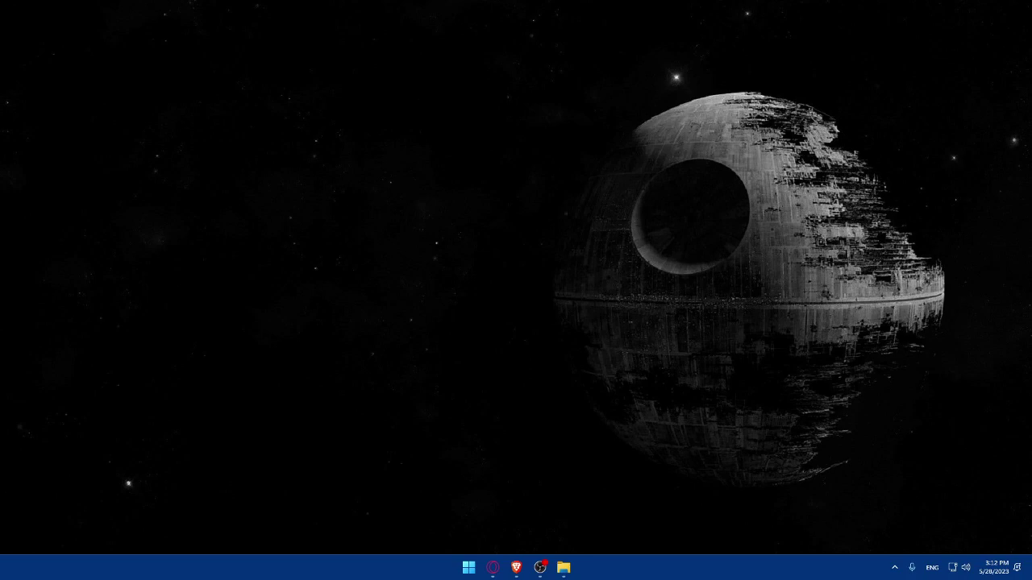
- Open Brave and search Google for 'e bay affiliate'
left_click(516, 568)
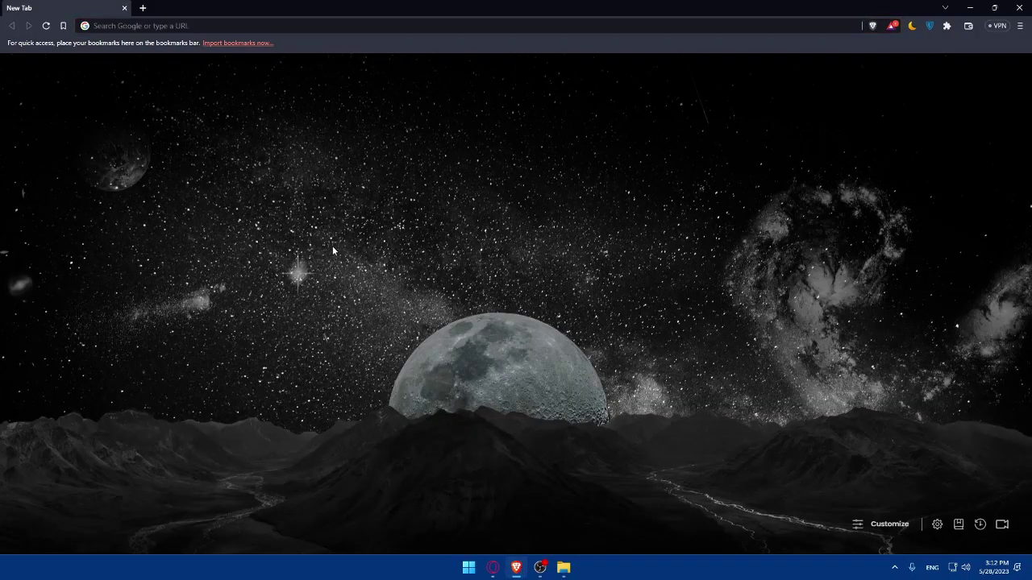
left_click(179, 20)
type("e ")
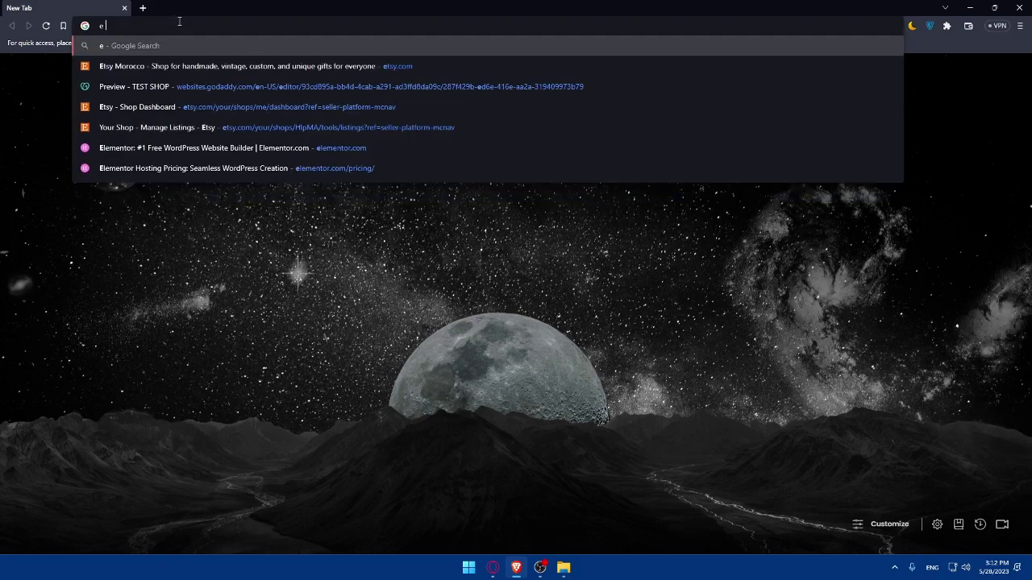
type("bay a")
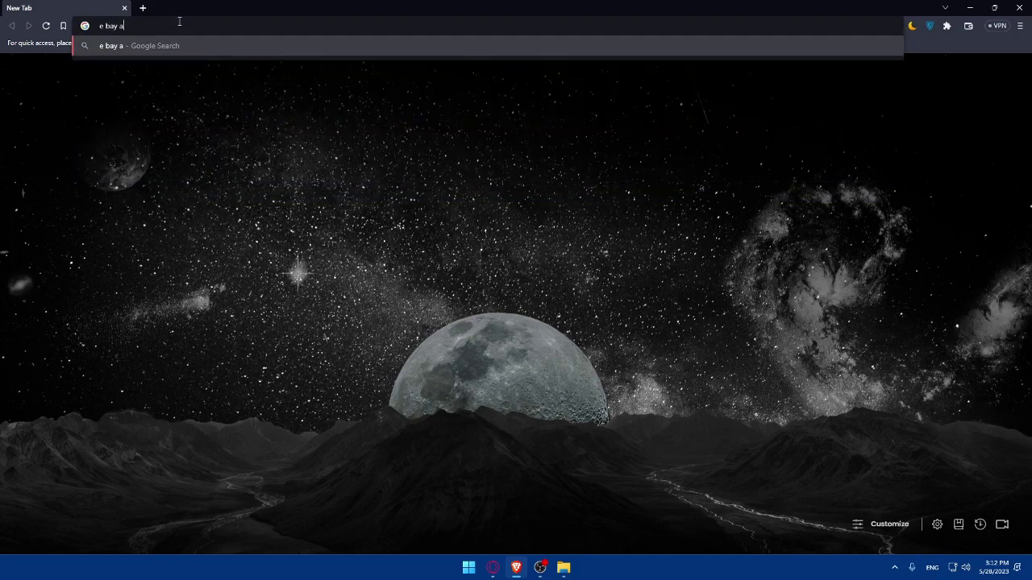
type("ffiliate")
key("Return")
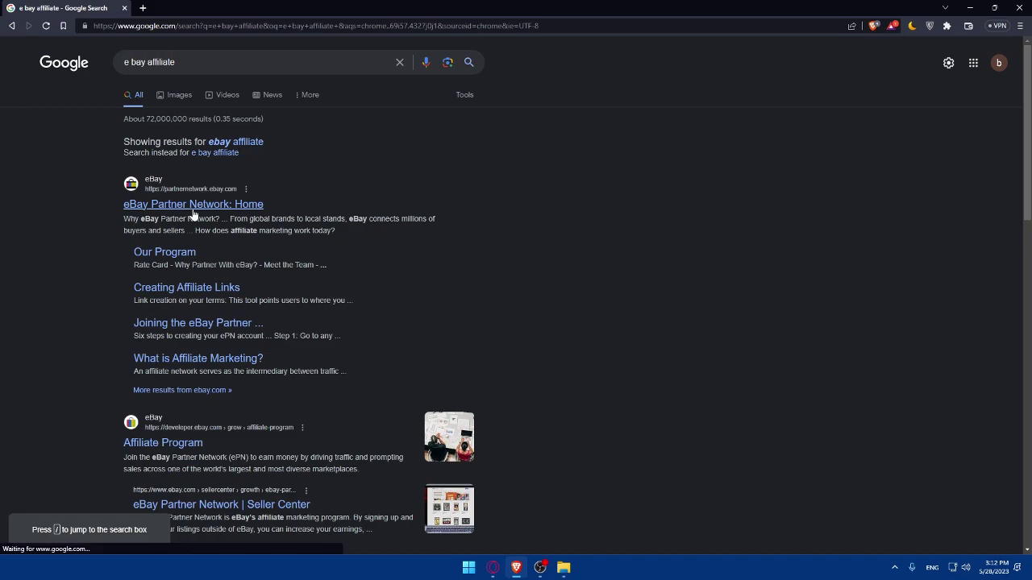
- Open the 'eBay Partner Network: Home' result and scroll through the page, returning to the top
left_click(192, 209)
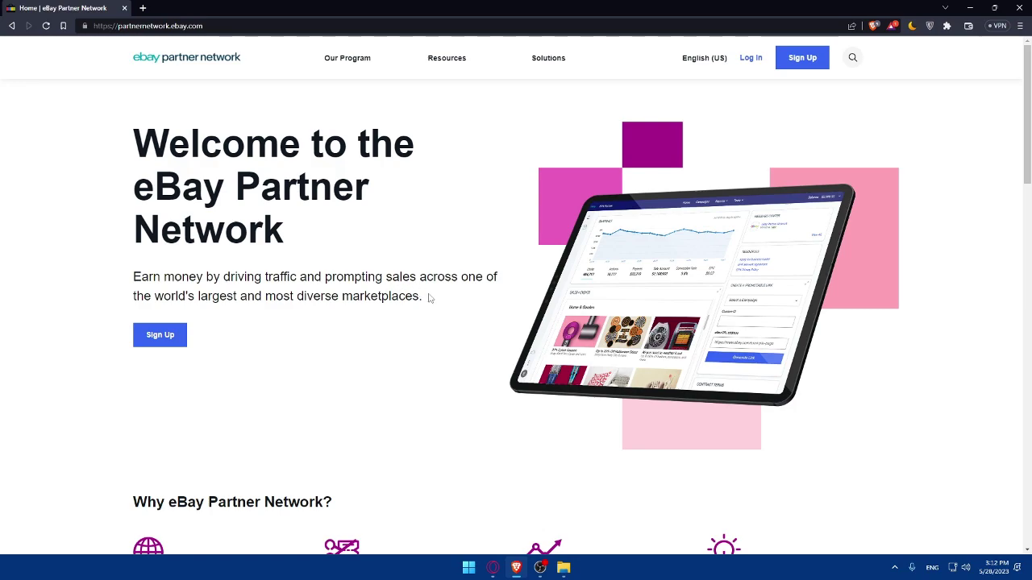
scroll(300, 324, "down", 2)
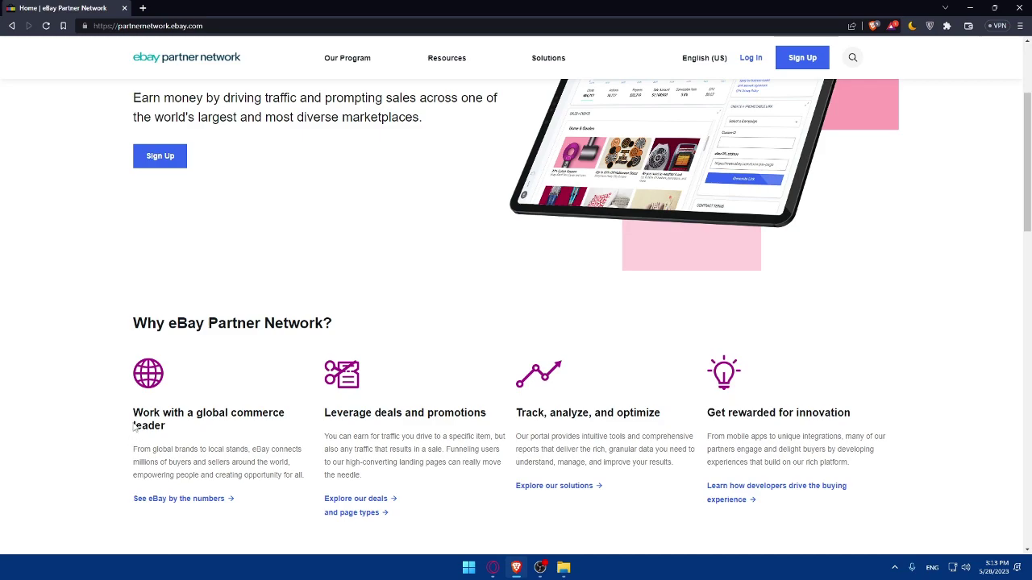
scroll(231, 429, "down", 1)
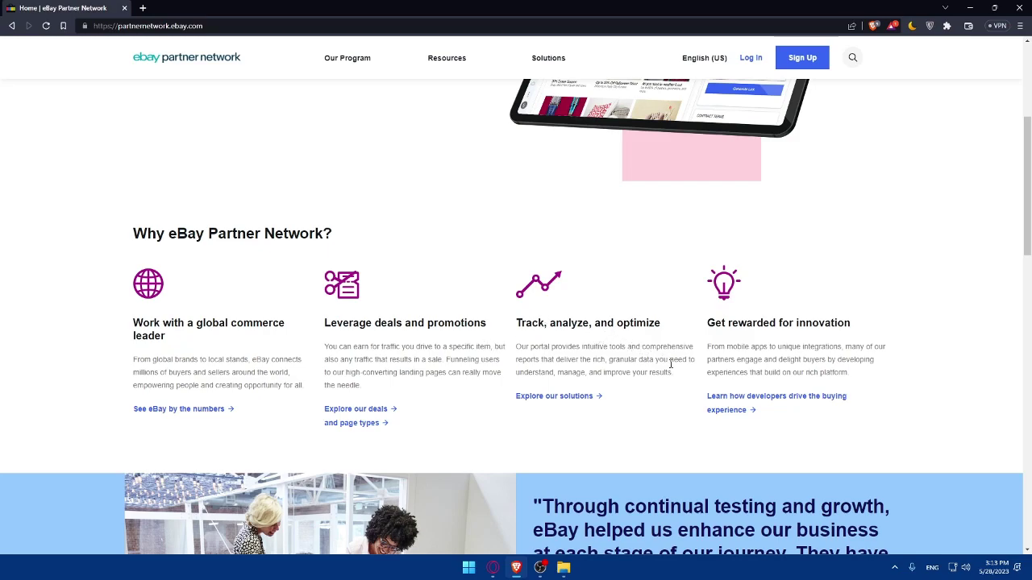
scroll(548, 321, "down", 12)
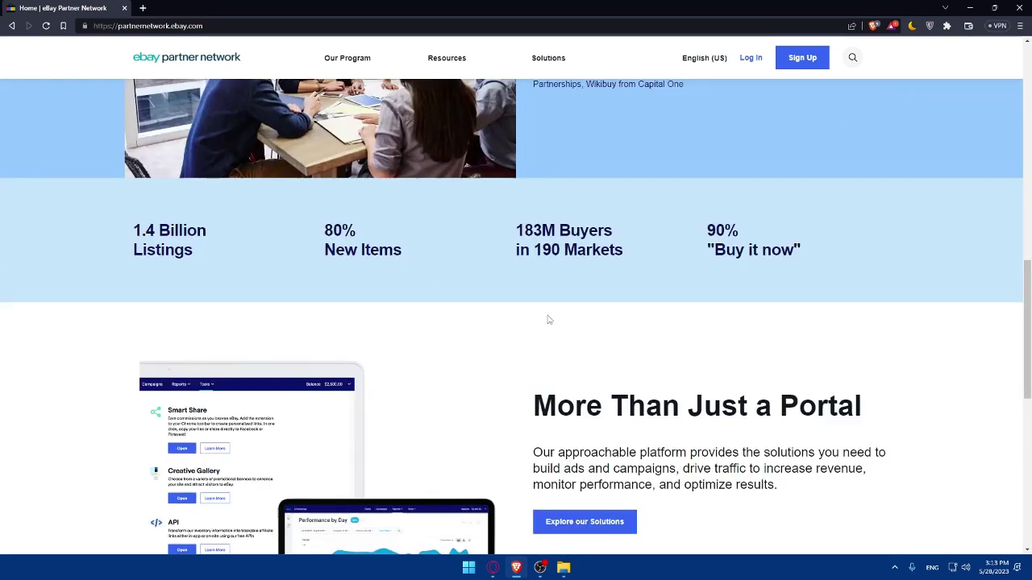
scroll(540, 316, "up", 6)
scroll(539, 316, "down", 2)
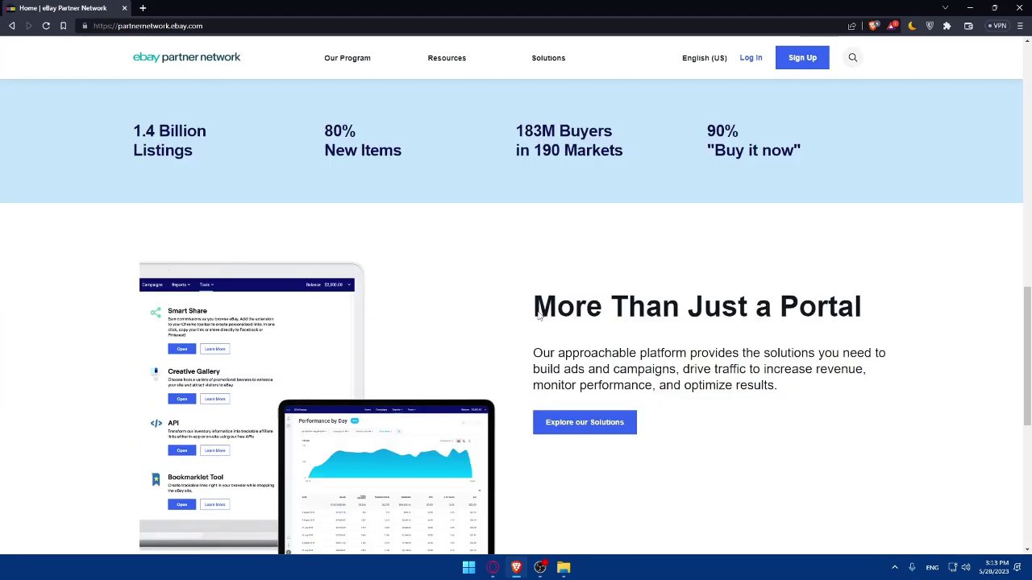
scroll(529, 313, "down", 5)
scroll(527, 314, "up", 12)
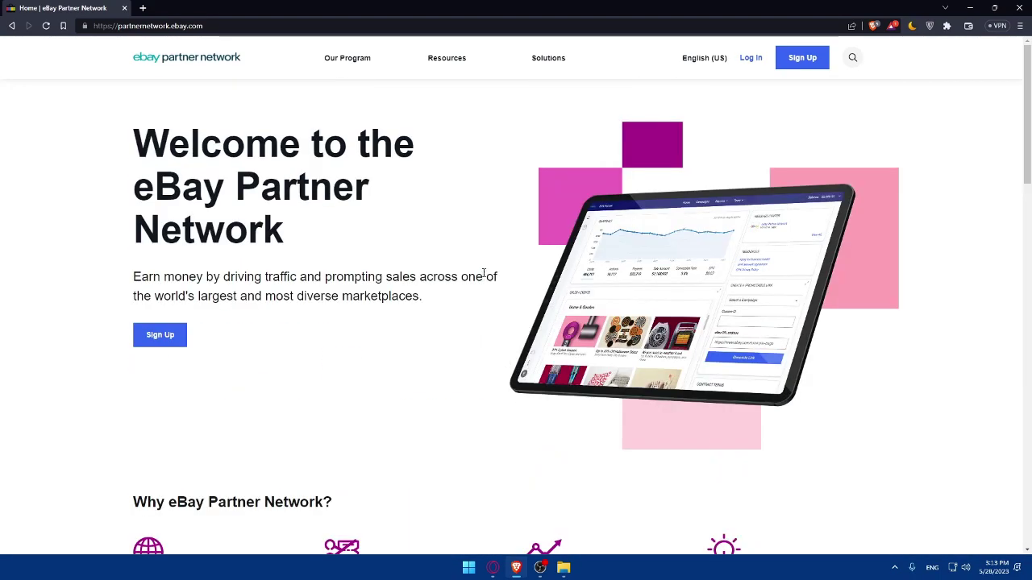
- Use the hero Sign Up button to reach the 'Earn money with the eBay Partner Network' page
left_click(156, 342)
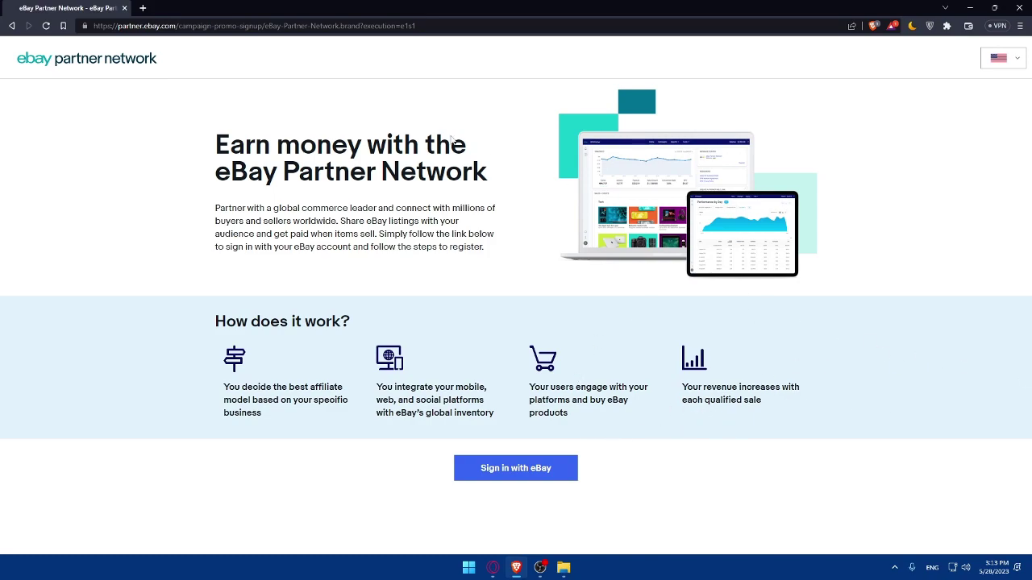
- Go through 'Sign in with eBay' to the personal 'Create an account' form, backing out of Business account
left_click(516, 477)
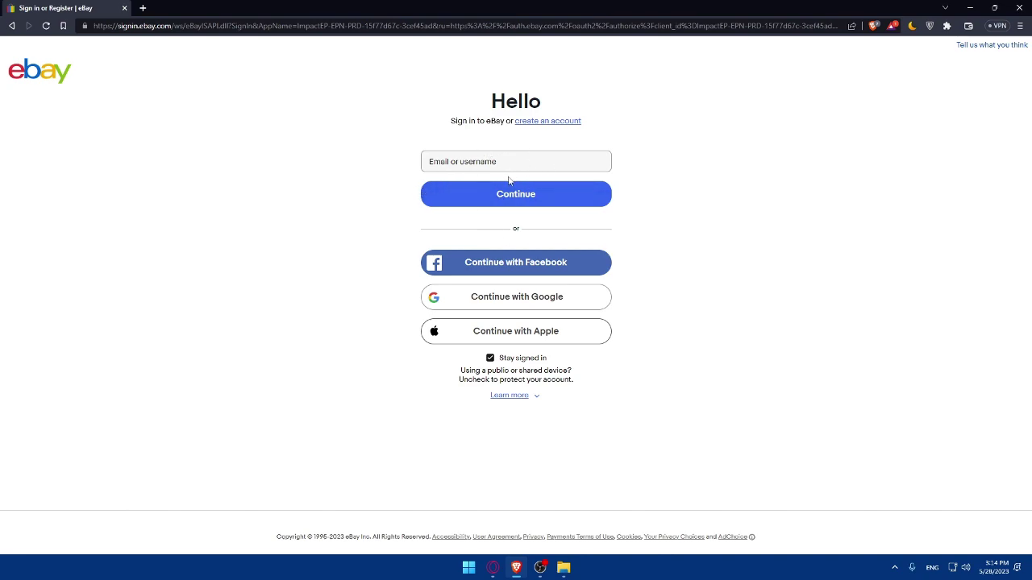
left_click(545, 124)
left_click(544, 122)
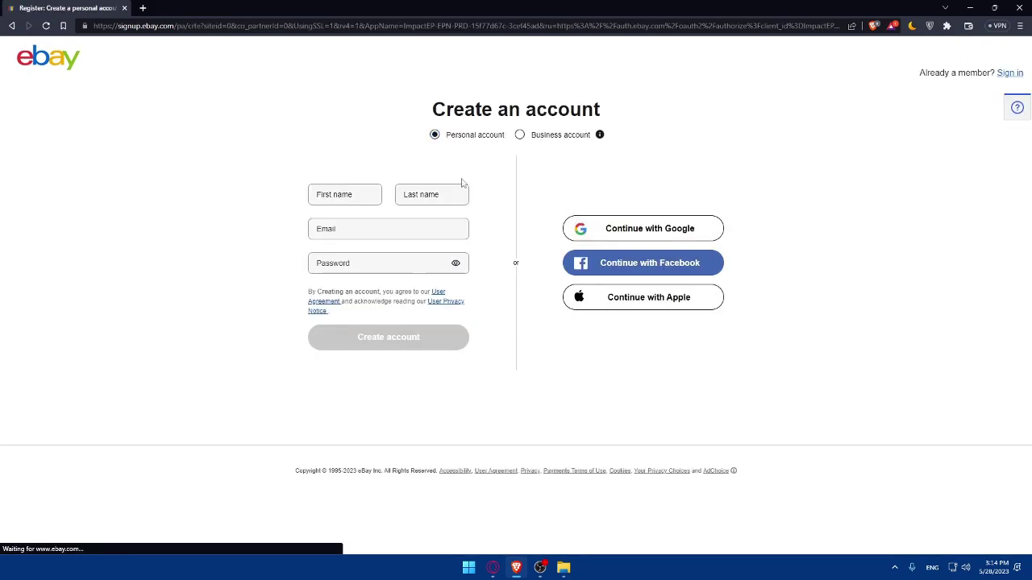
left_click(520, 136)
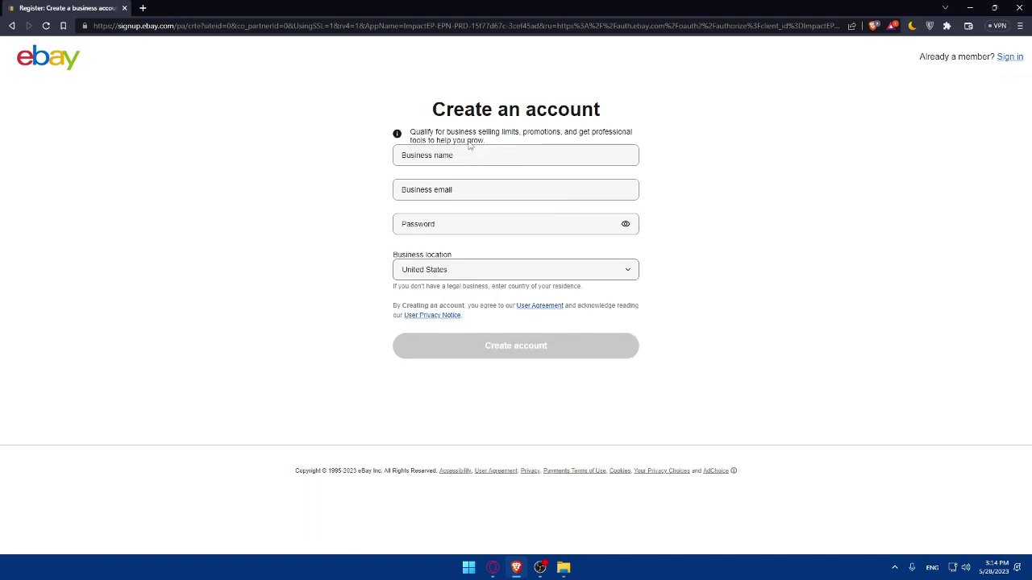
key("alt+Left")
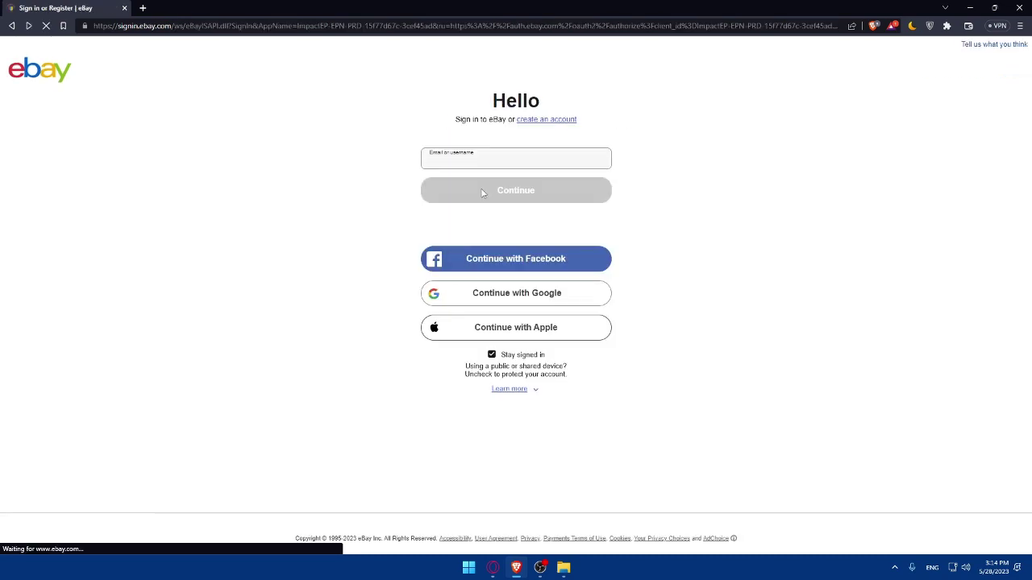
left_click(533, 125)
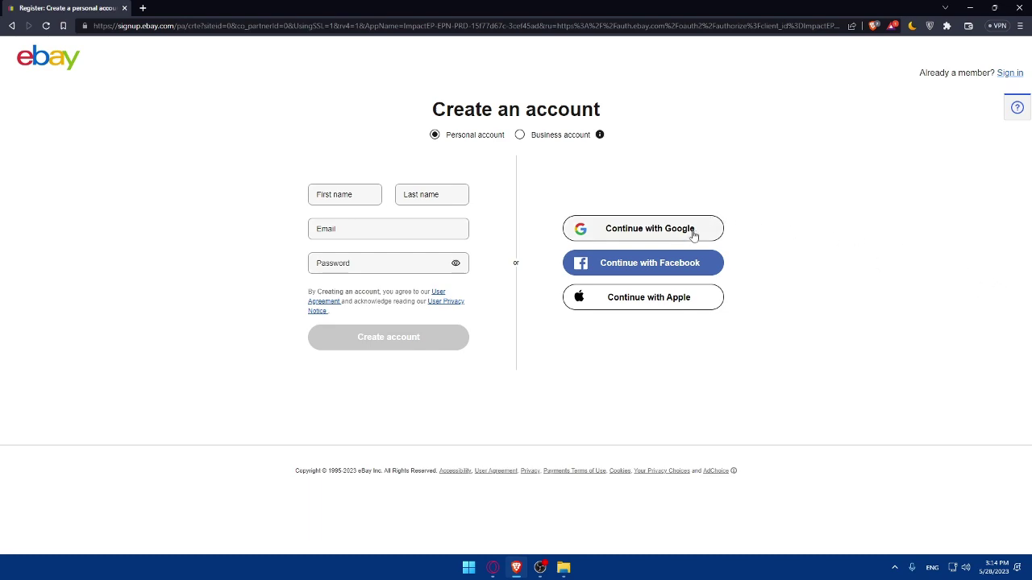
- Dismiss the Google chooser and fill first and last name 'test', email, and an account password
left_click(635, 228)
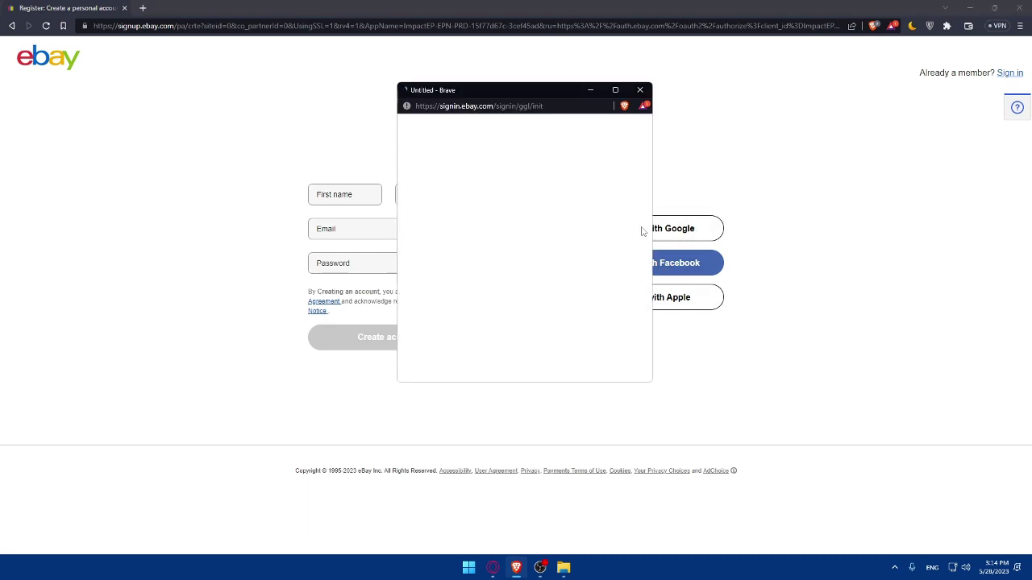
left_click(640, 89)
left_click(347, 194)
type("te")
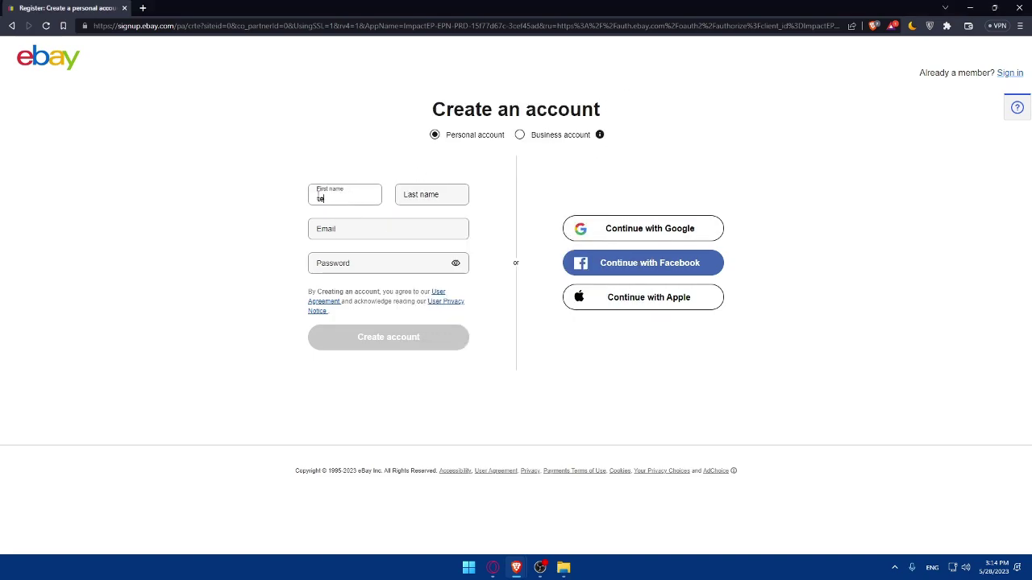
type("stt")
key("BackSpace")
left_click(450, 196)
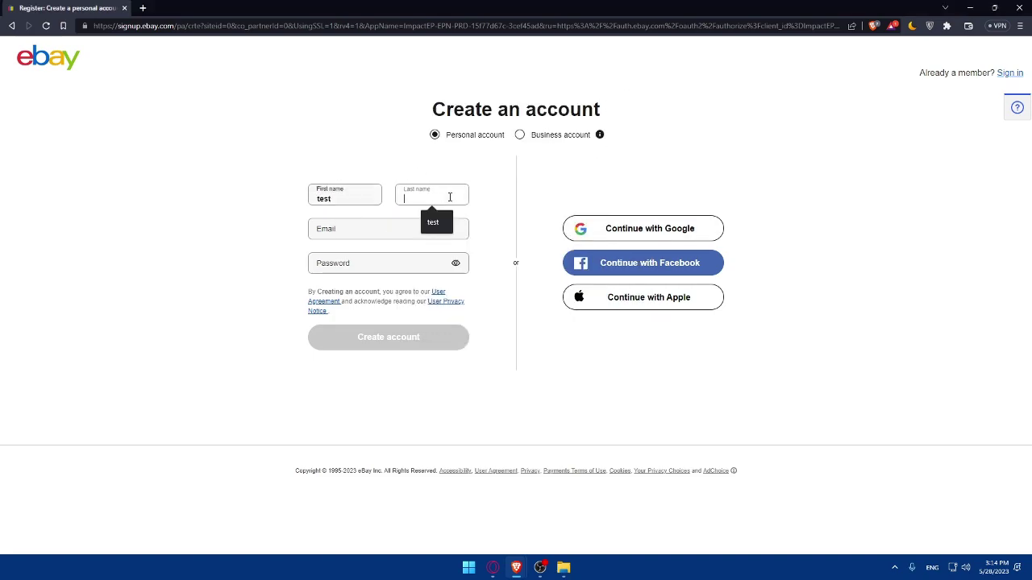
type("test")
left_click(415, 233)
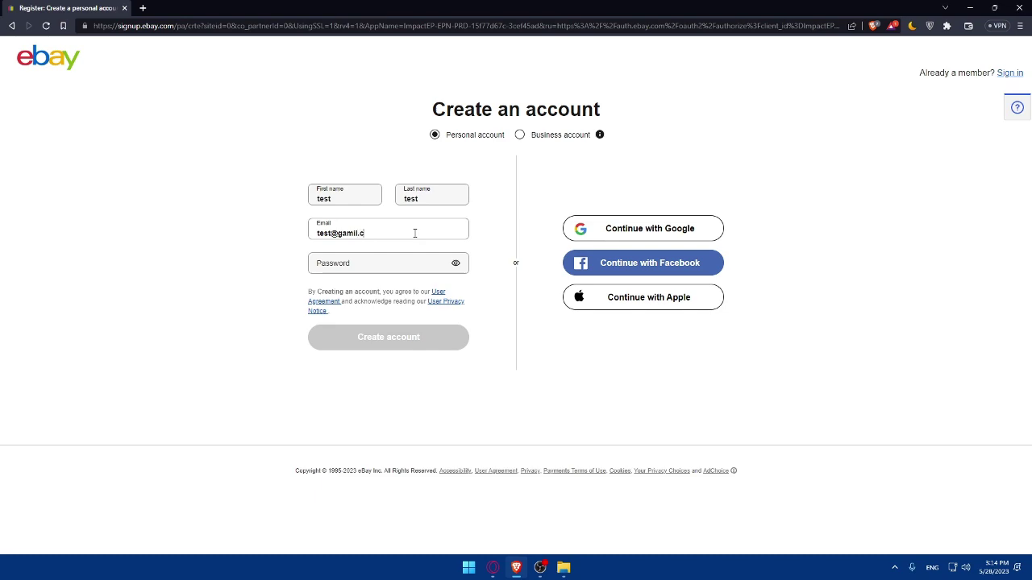
left_click(402, 262)
type("test1")
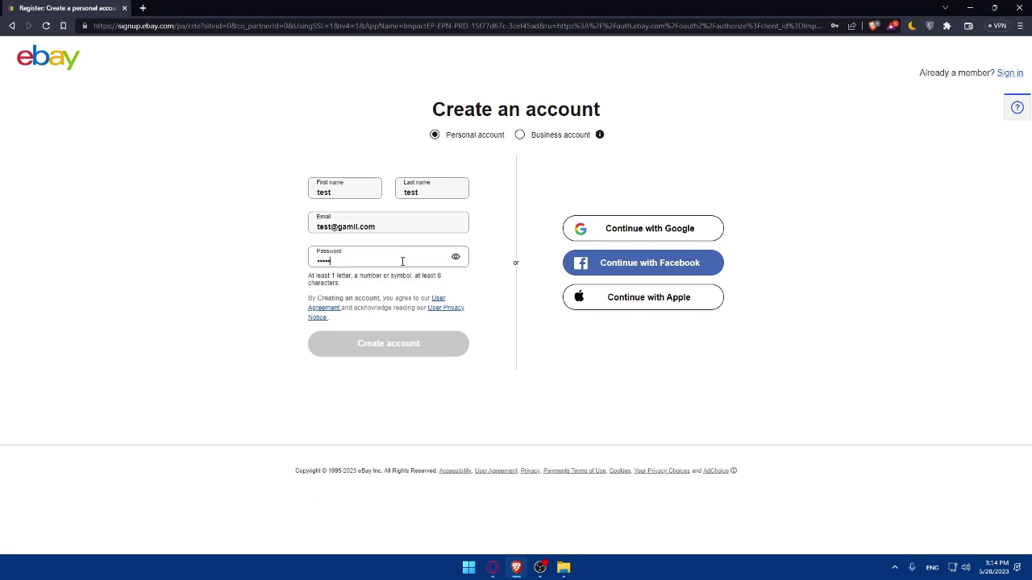
left_click(222, 268)
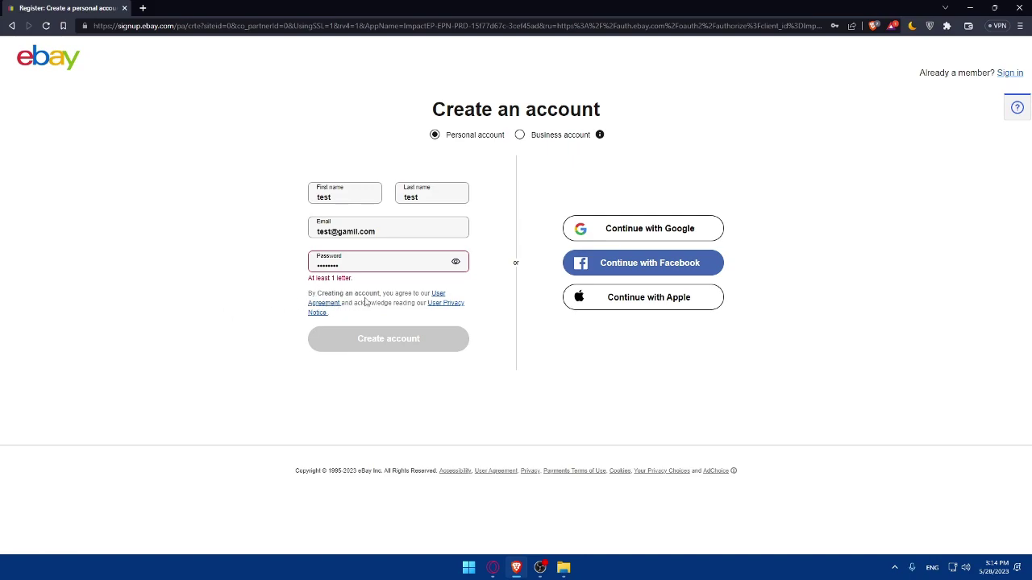
- Open the User Agreement and User Privacy Notice in new tabs, skim the agreement, then close both
right_click(437, 293)
left_click(453, 308)
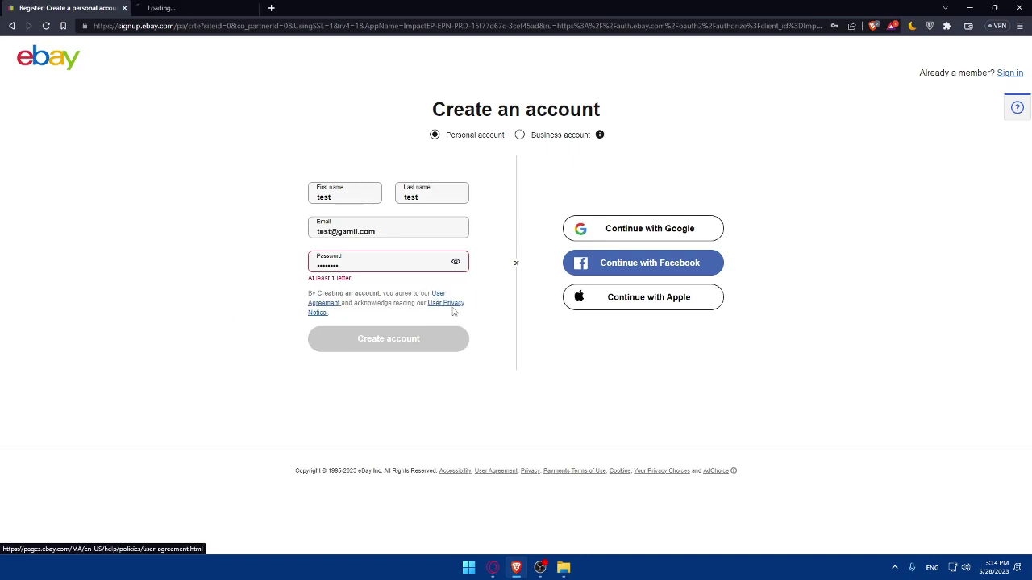
right_click(454, 311)
left_click(476, 316)
left_click(196, 7)
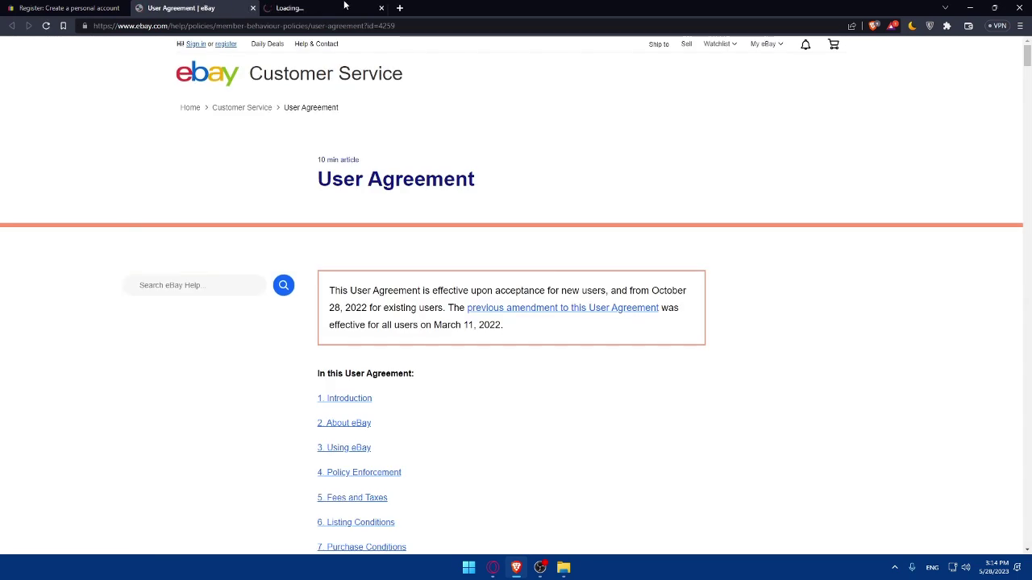
scroll(330, 173, "down", 20)
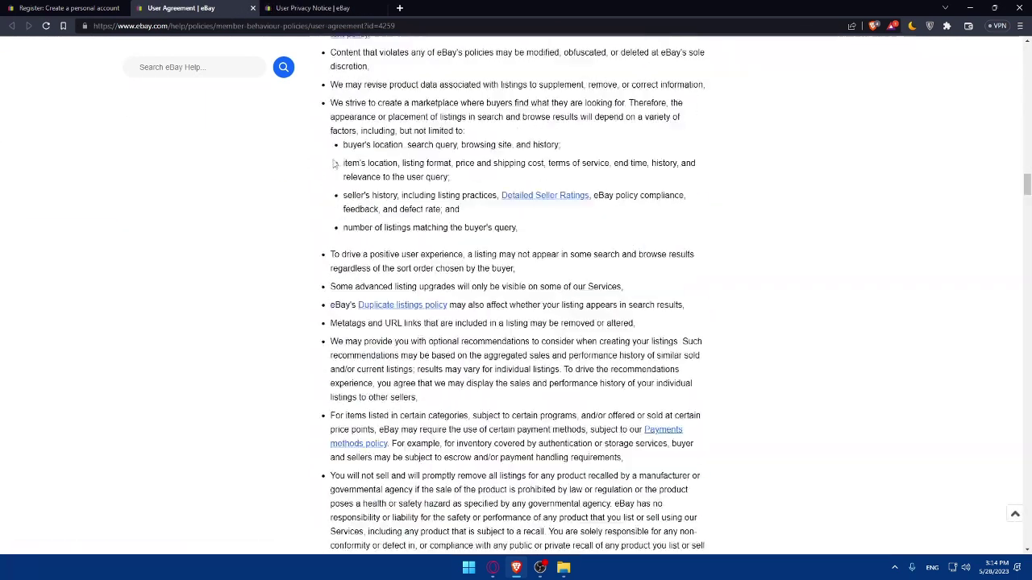
scroll(334, 164, "down", 7)
scroll(296, 164, "up", 14)
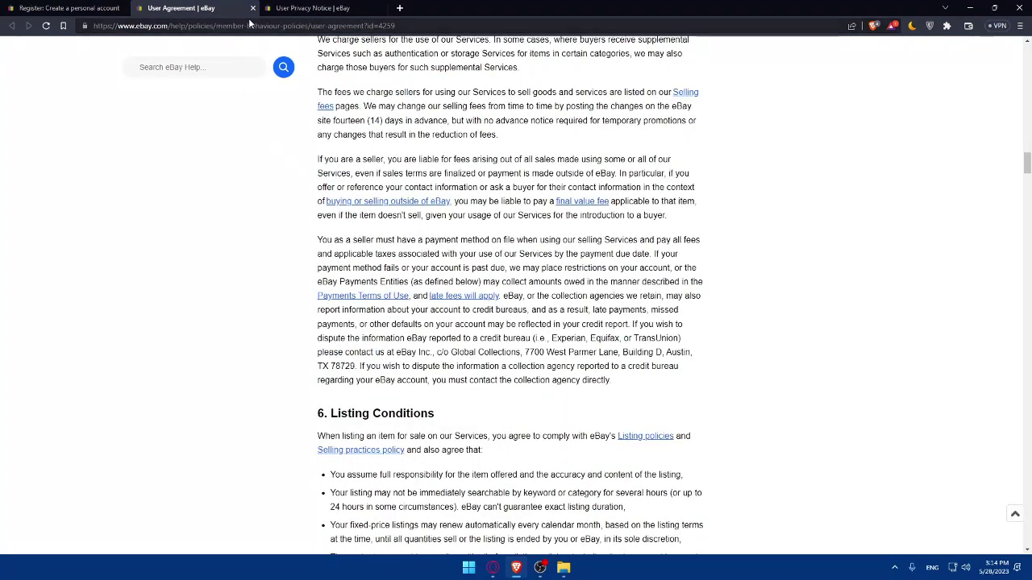
left_click(252, 8)
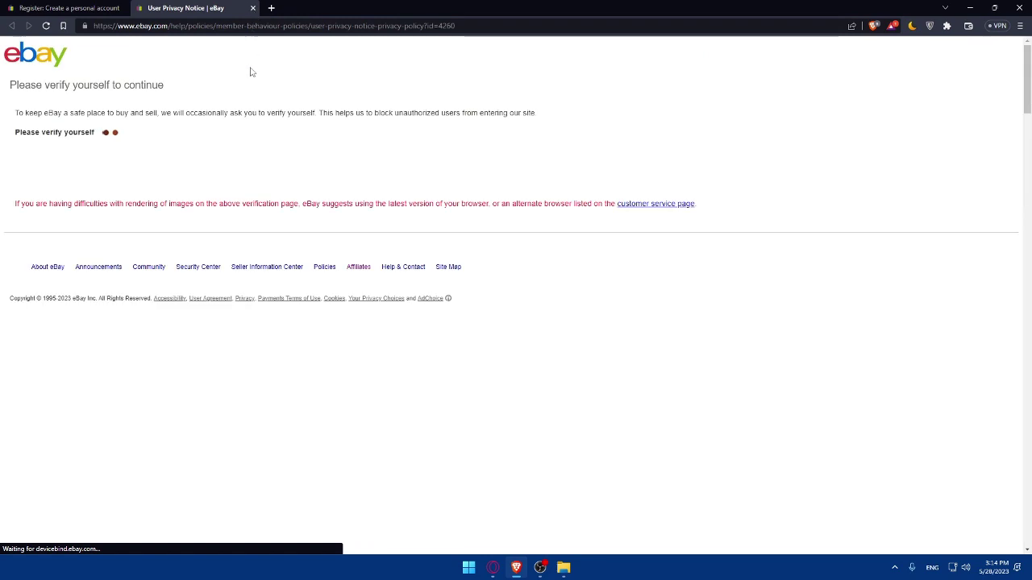
left_click(253, 8)
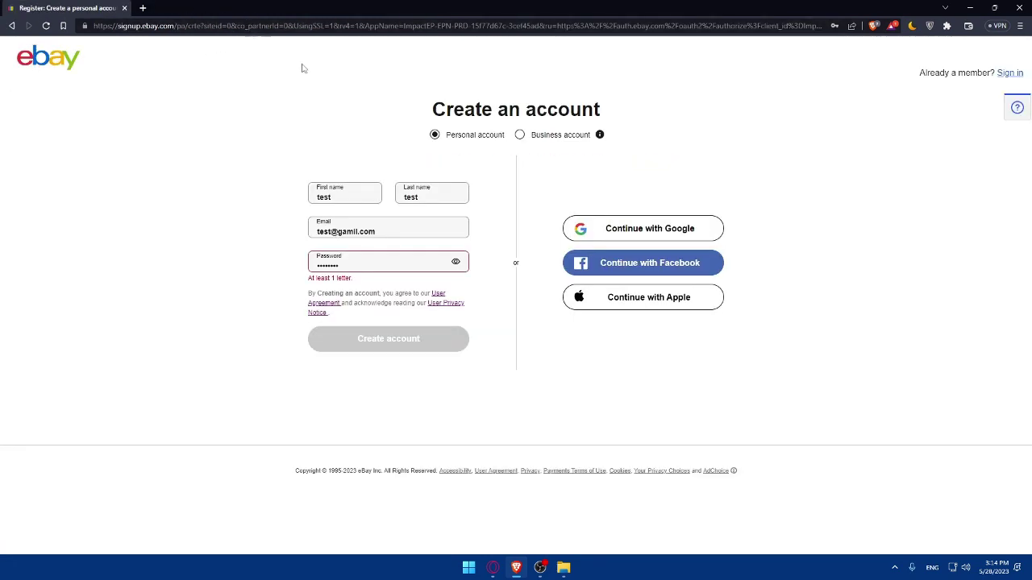
- Start Google sign-up and pass the hCaptcha by selecting the two castle images
left_click(649, 230)
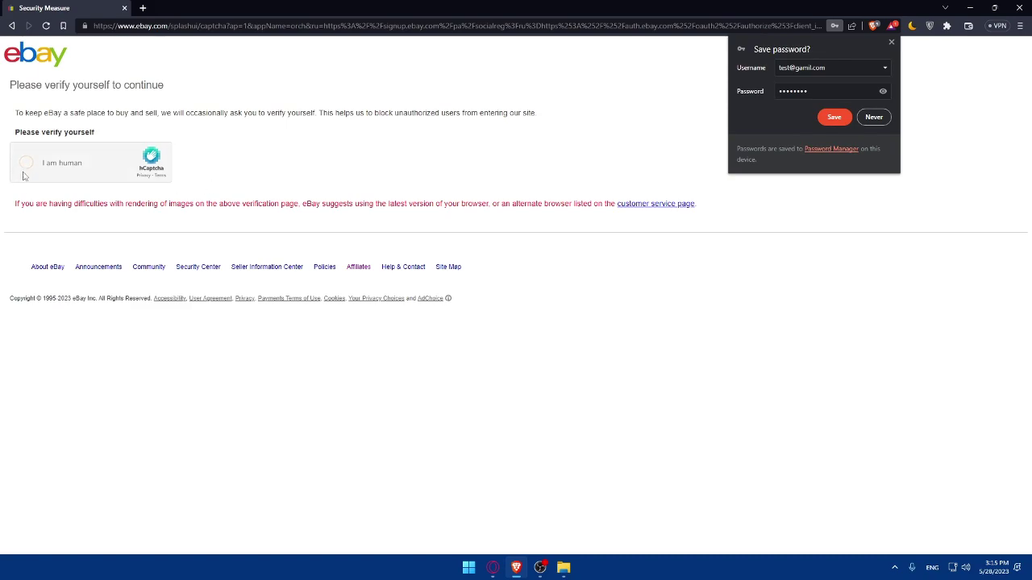
left_click(25, 162)
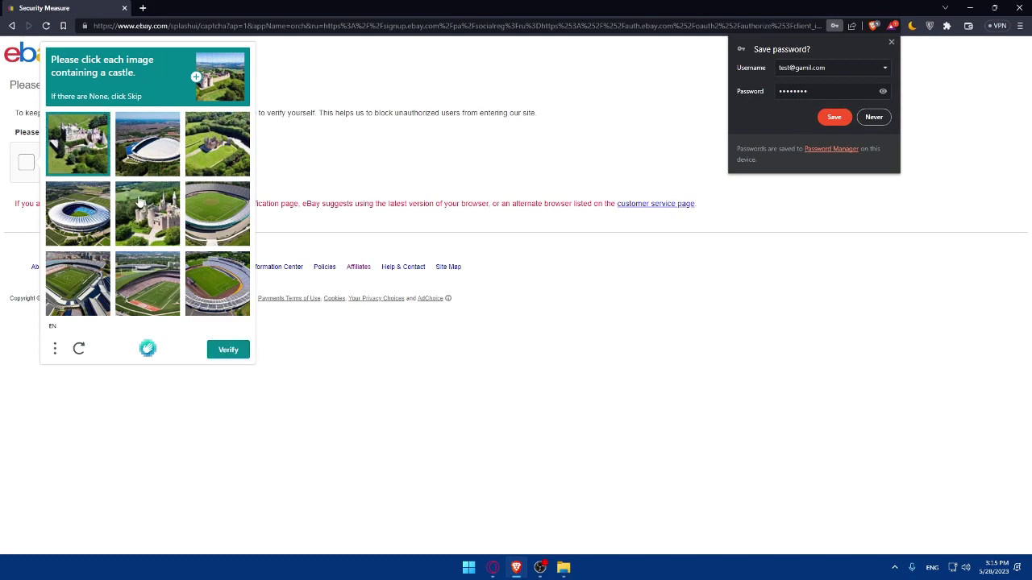
left_click(141, 206)
left_click(218, 149)
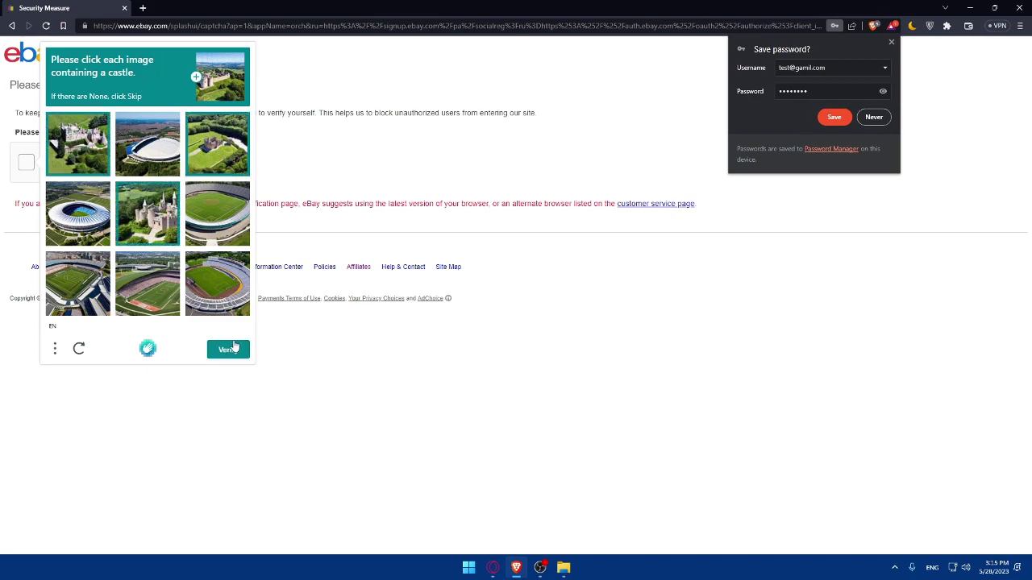
left_click(228, 349)
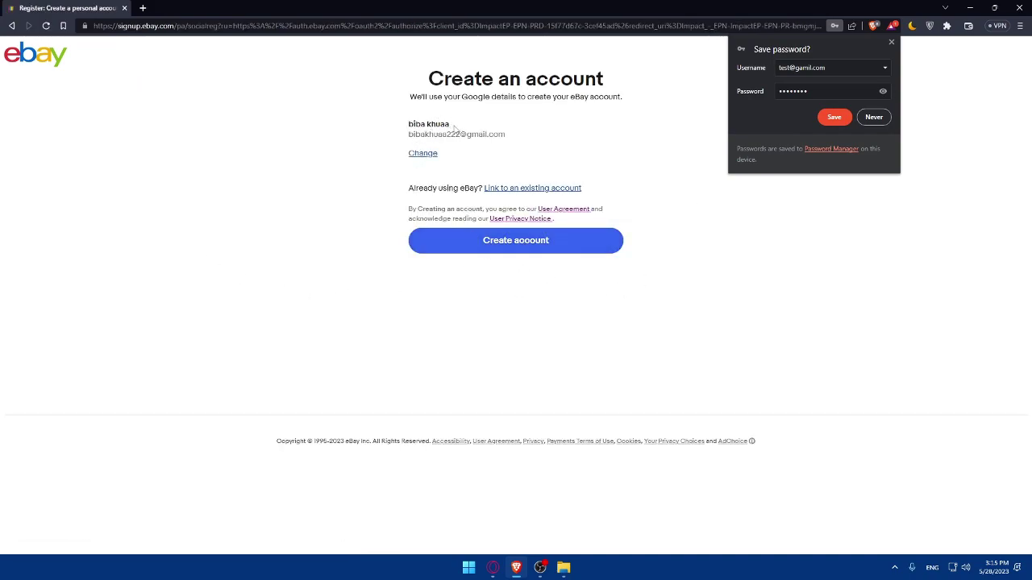
- Create the eBay account from the Google details, dismiss the save-password prompt, and check tracker protection
left_click_drag(454, 127, 376, 127)
left_click(345, 254)
left_click(506, 244)
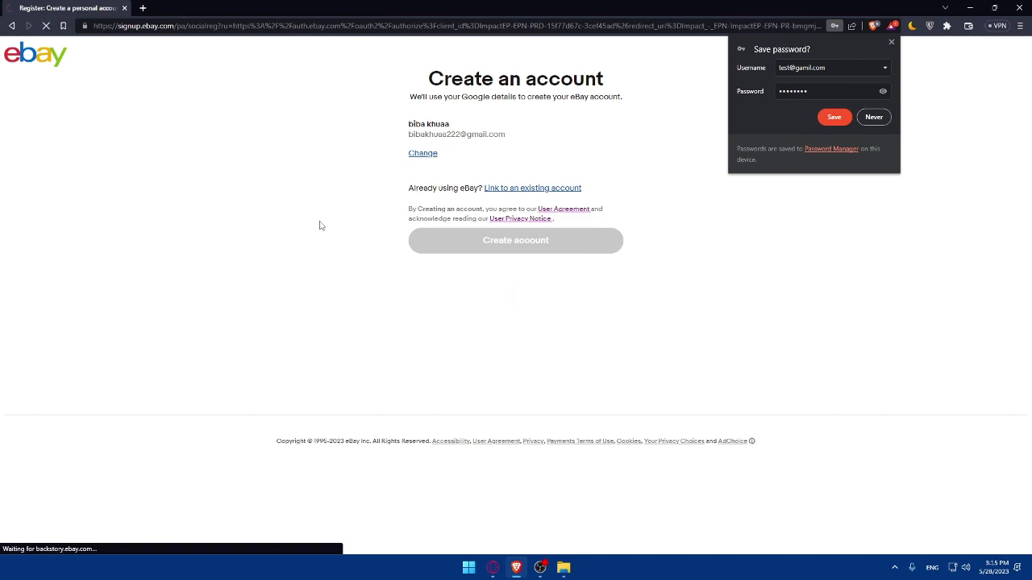
left_click(833, 119)
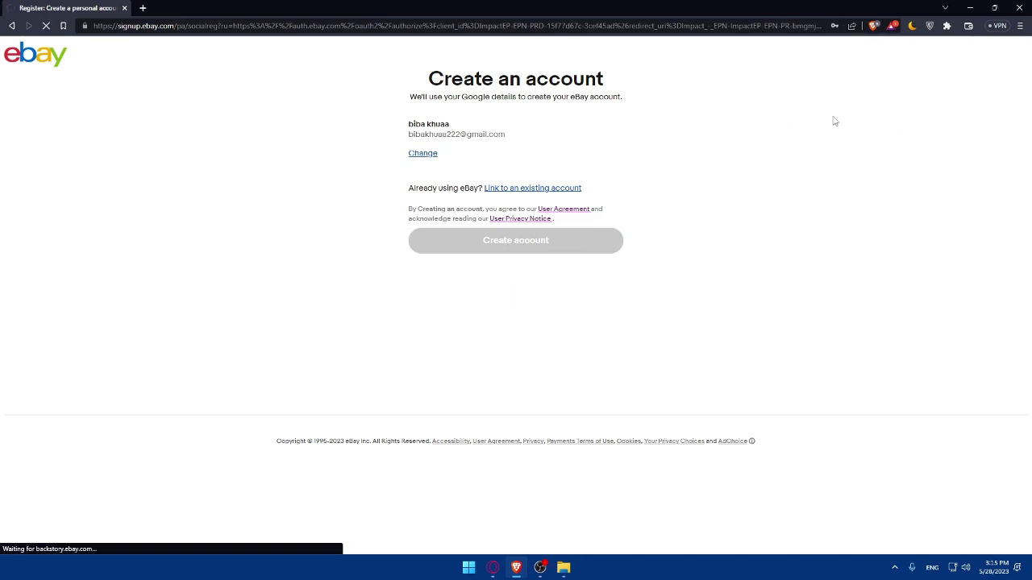
left_click(873, 26)
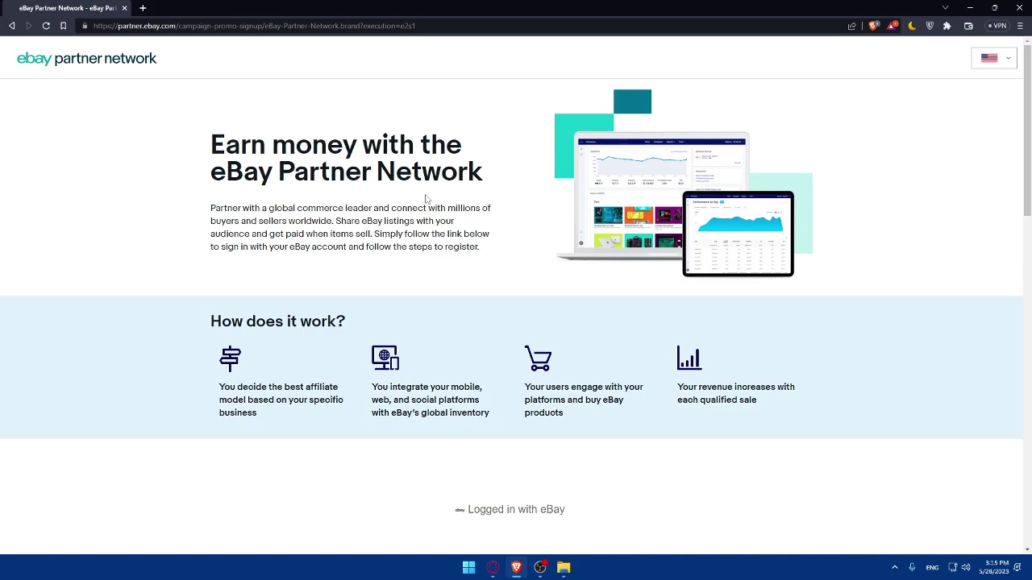
scroll(442, 206, "down", 4)
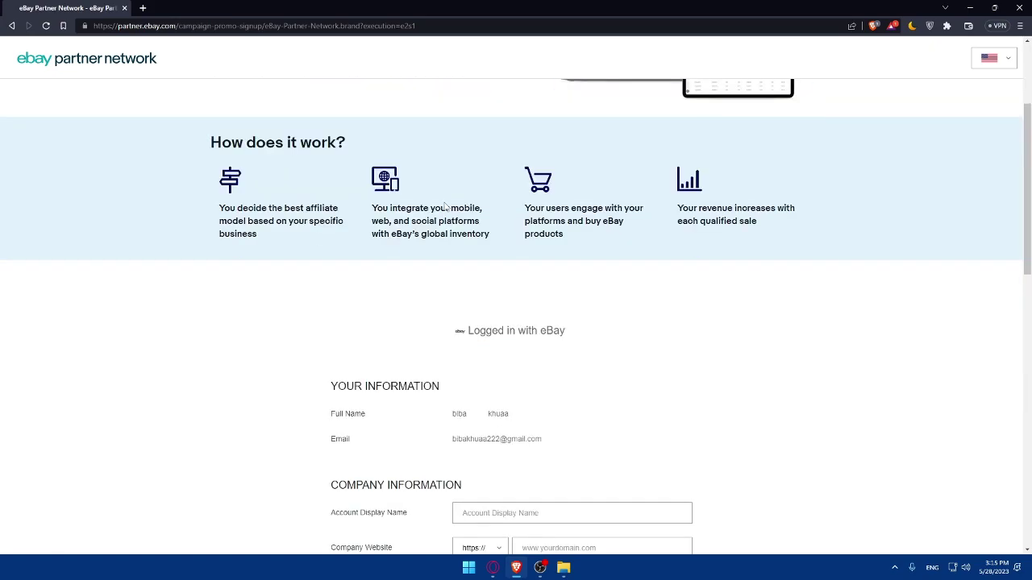
scroll(443, 206, "up", 5)
scroll(445, 207, "down", 3)
scroll(443, 207, "down", 9)
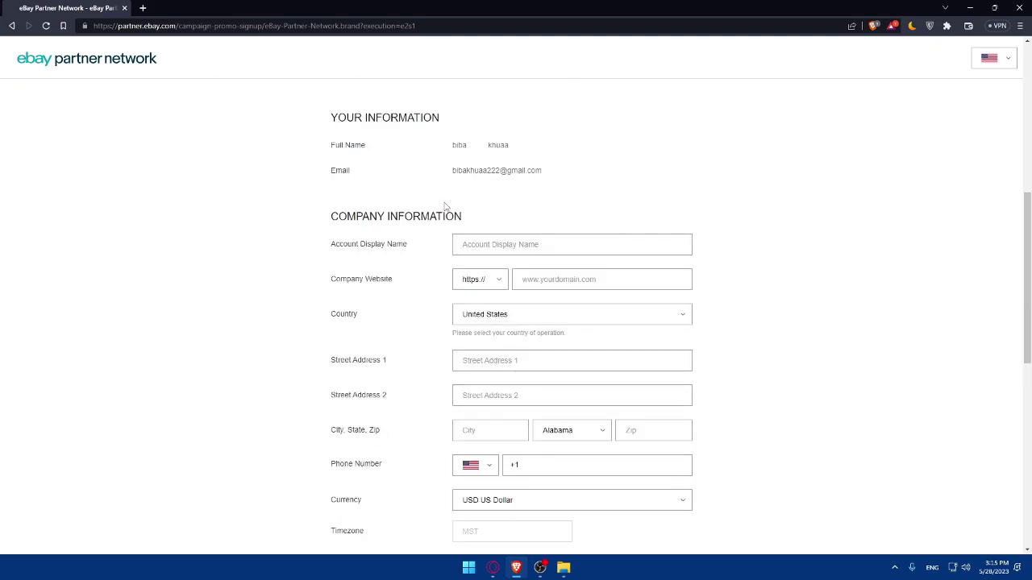
scroll(448, 207, "up", 12)
scroll(454, 207, "down", 10)
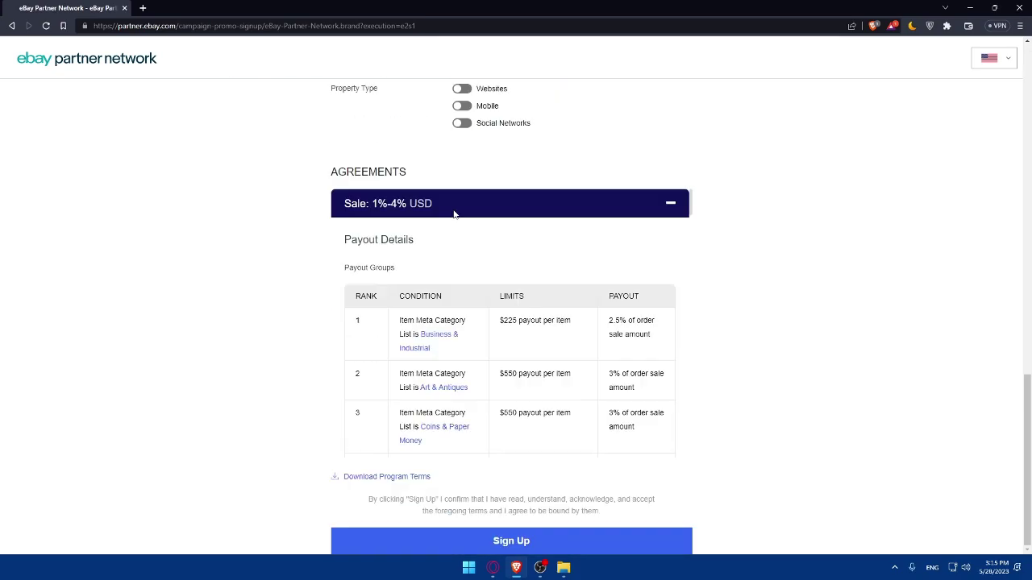
scroll(436, 285, "down", 9)
scroll(445, 339, "up", 10)
scroll(447, 368, "down", 2)
scroll(442, 339, "up", 3)
scroll(741, 405, "down", 4)
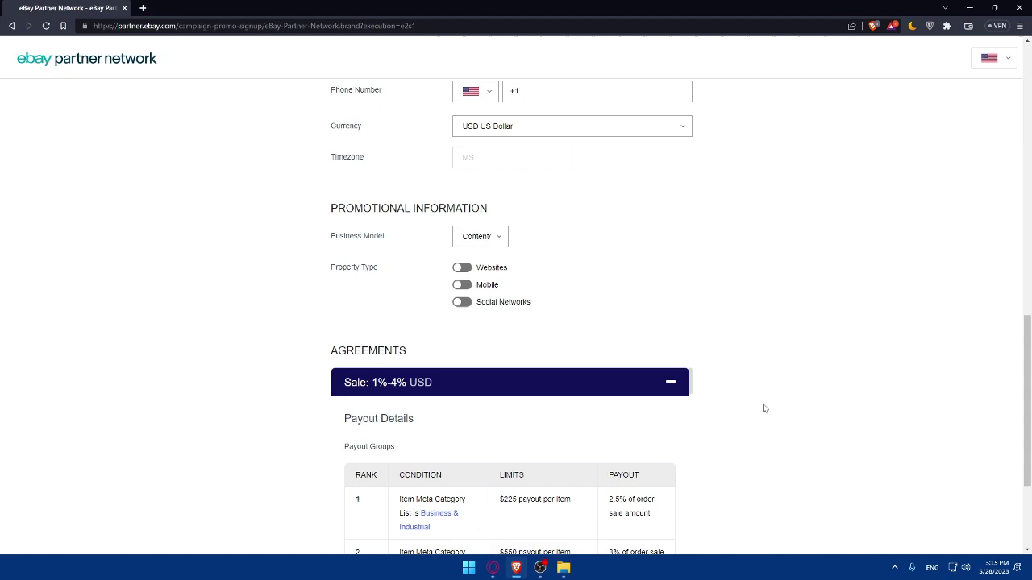
scroll(449, 339, "down", 2)
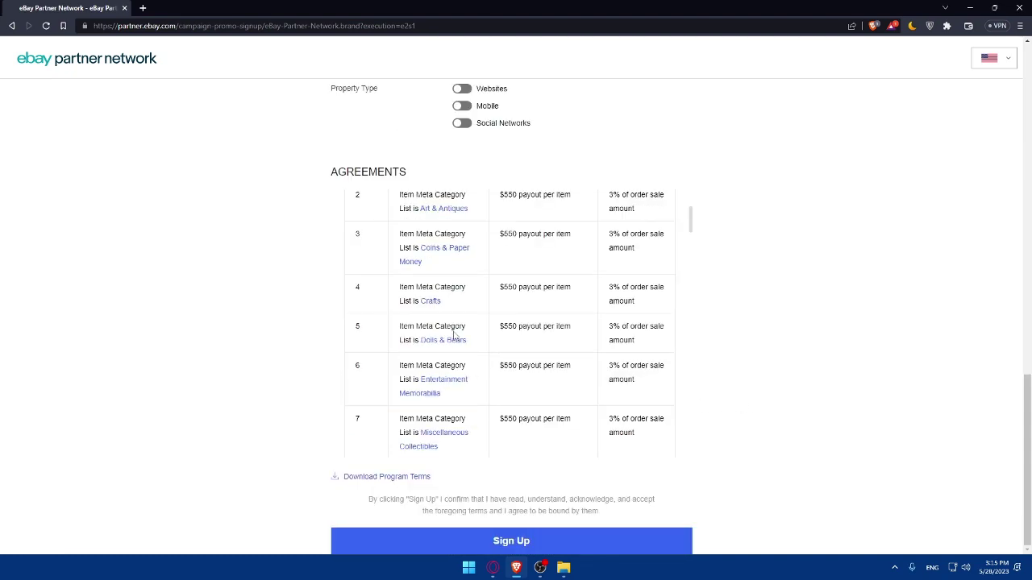
scroll(454, 335, "up", 2)
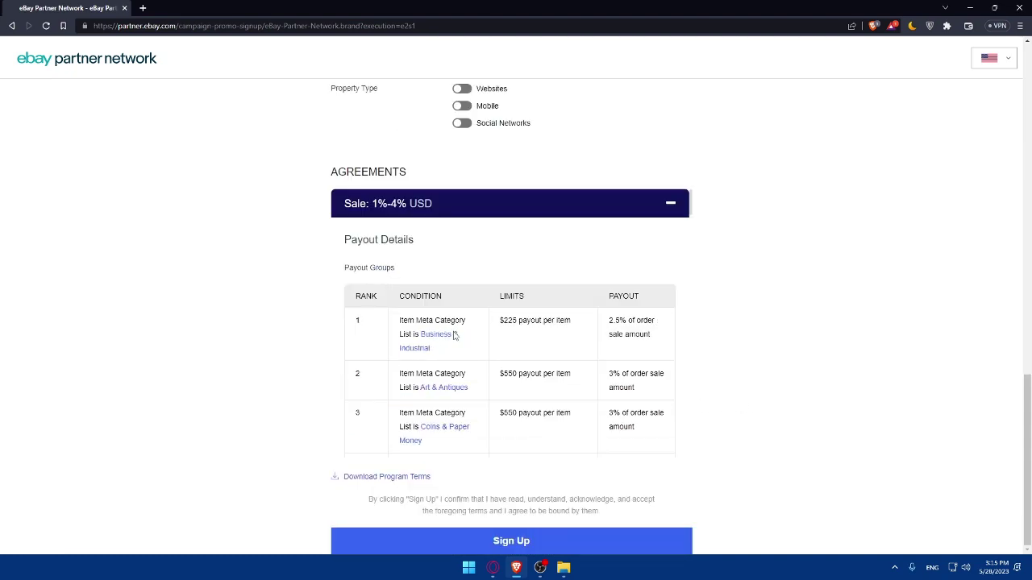
scroll(454, 336, "down", 2)
scroll(454, 335, "up", 2)
scroll(595, 306, "down", 15)
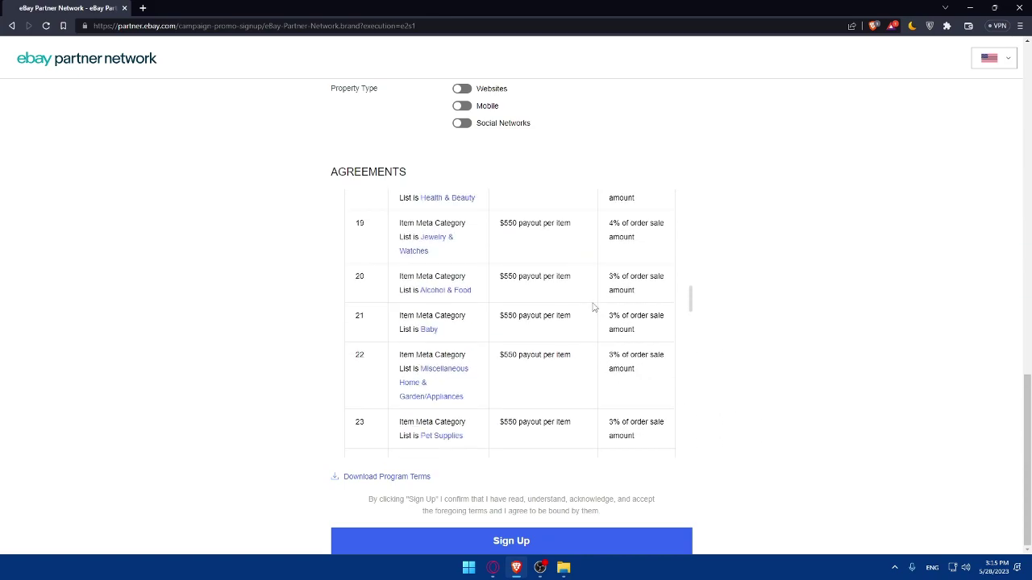
scroll(595, 307, "down", 10)
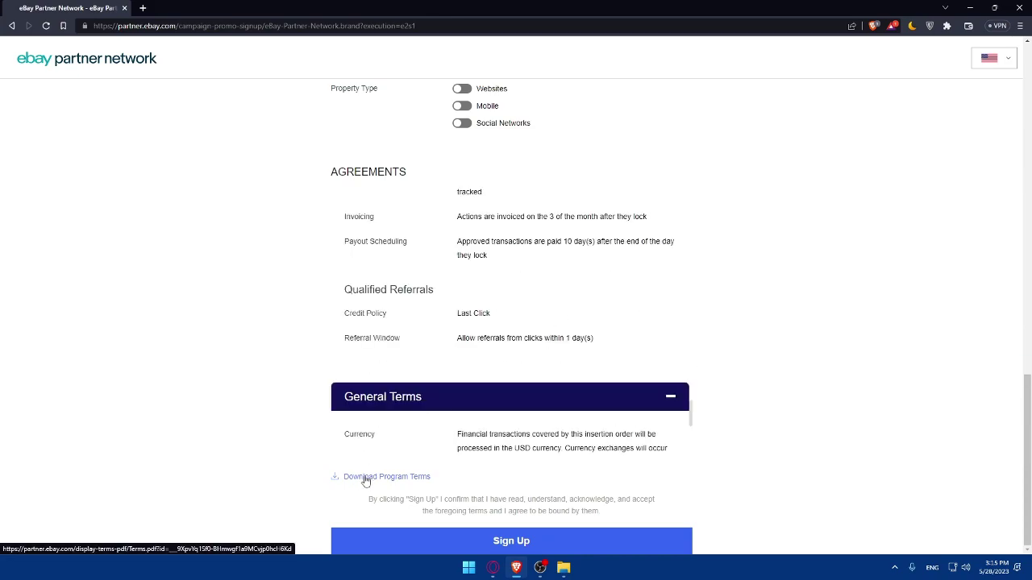
scroll(521, 298, "down", 2)
scroll(522, 303, "up", 8)
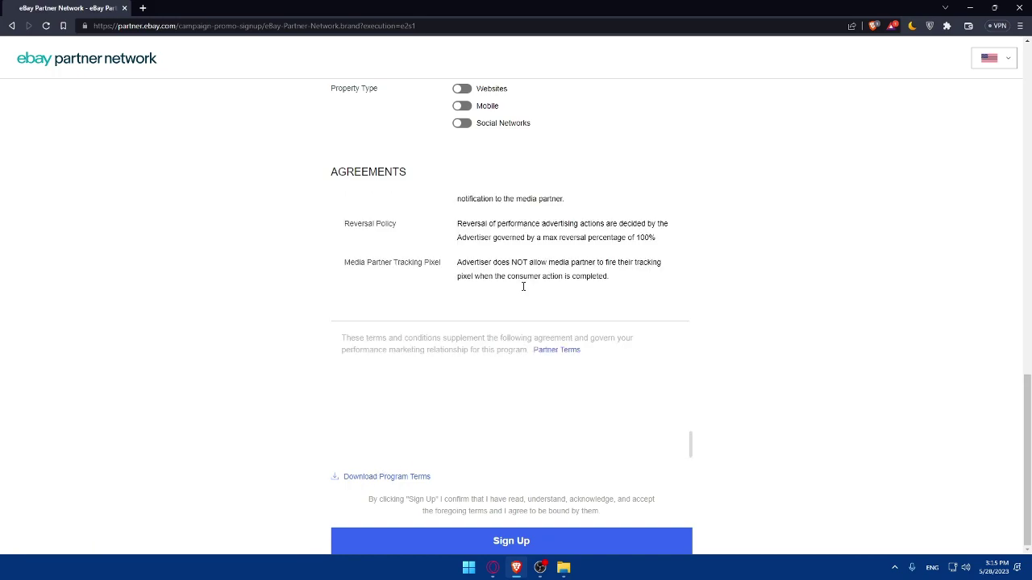
scroll(522, 325, "down", 8)
scroll(522, 326, "up", 3)
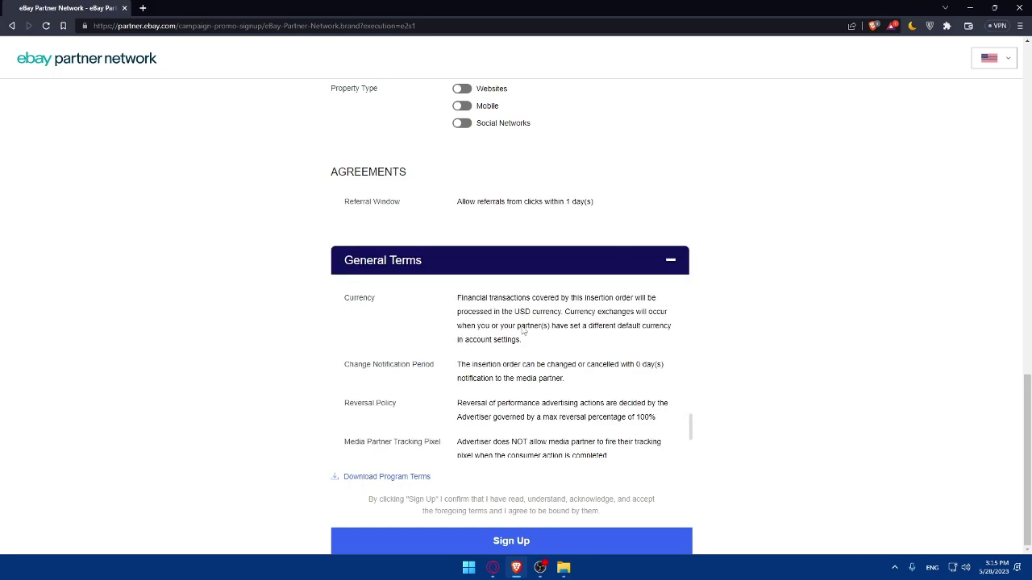
scroll(523, 325, "down", 3)
scroll(522, 325, "up", 5)
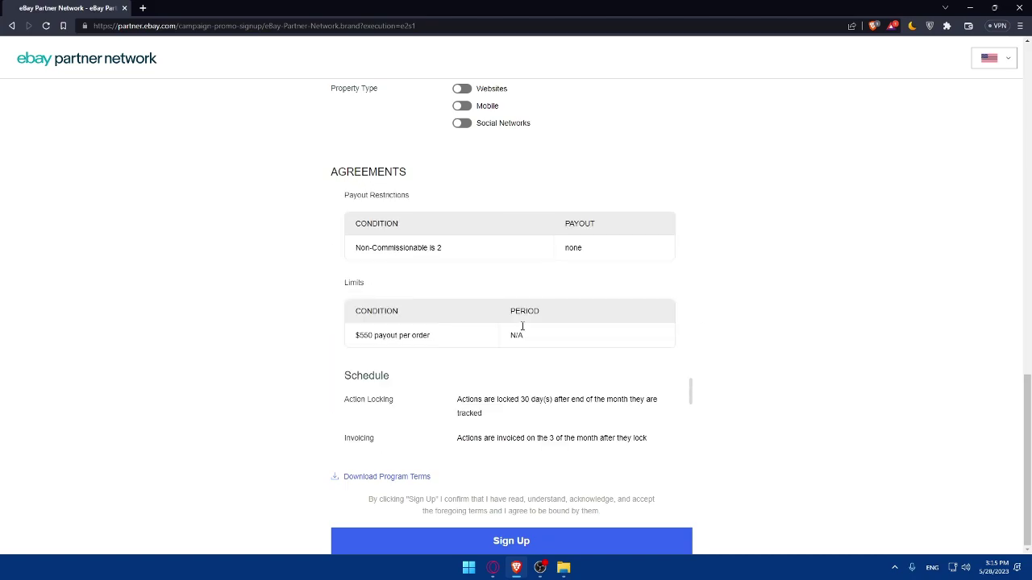
scroll(523, 325, "down", 6)
scroll(522, 326, "up", 15)
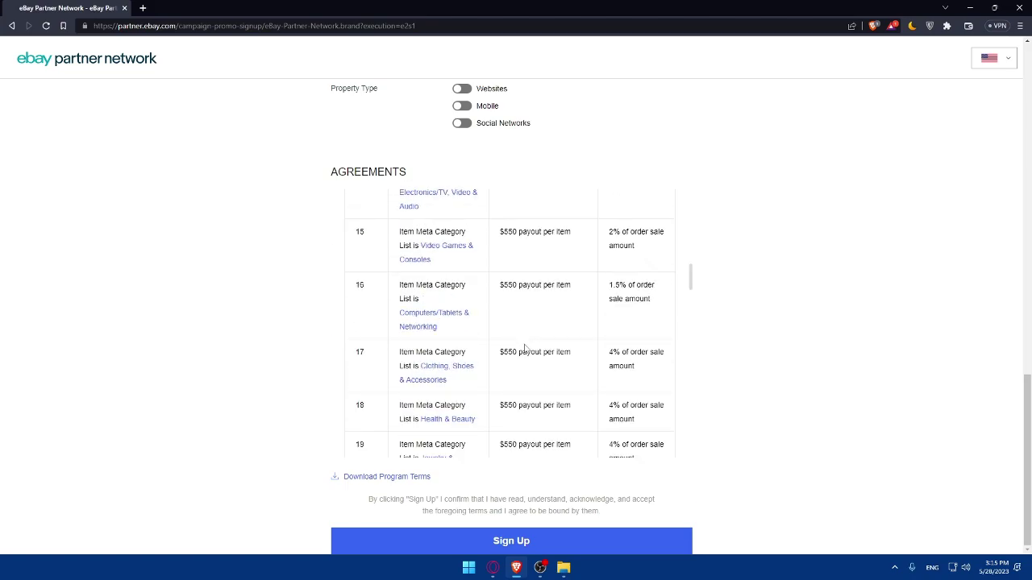
scroll(536, 367, "up", 1)
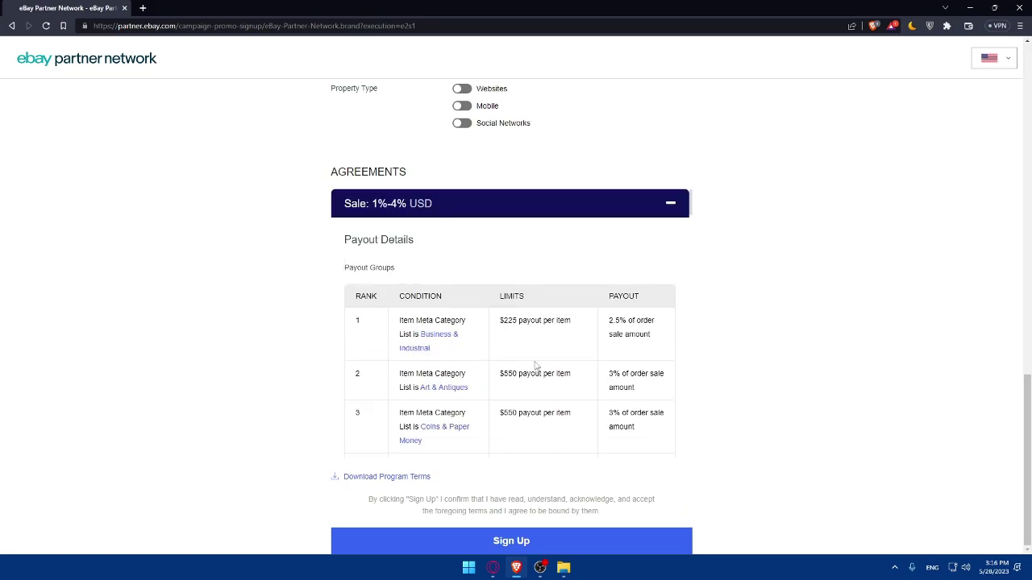
scroll(749, 342, "up", 10)
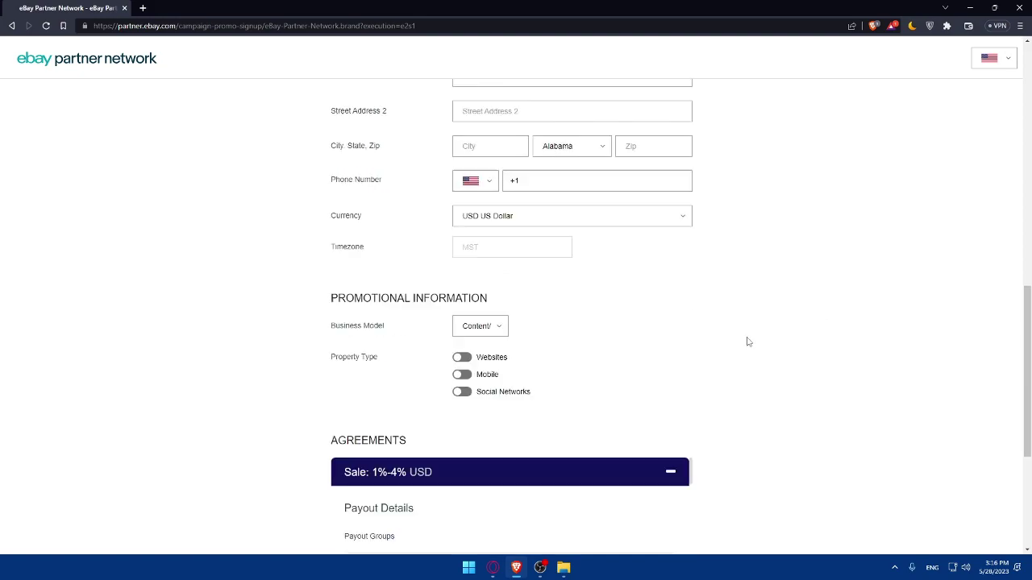
scroll(748, 342, "up", 1)
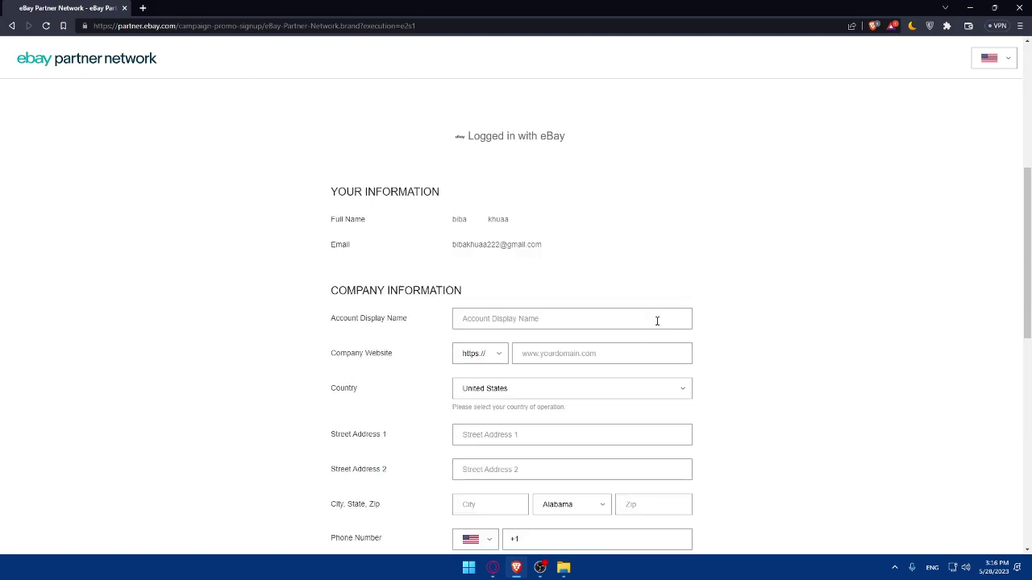
scroll(461, 295, "down", 3)
scroll(511, 343, "up", 1)
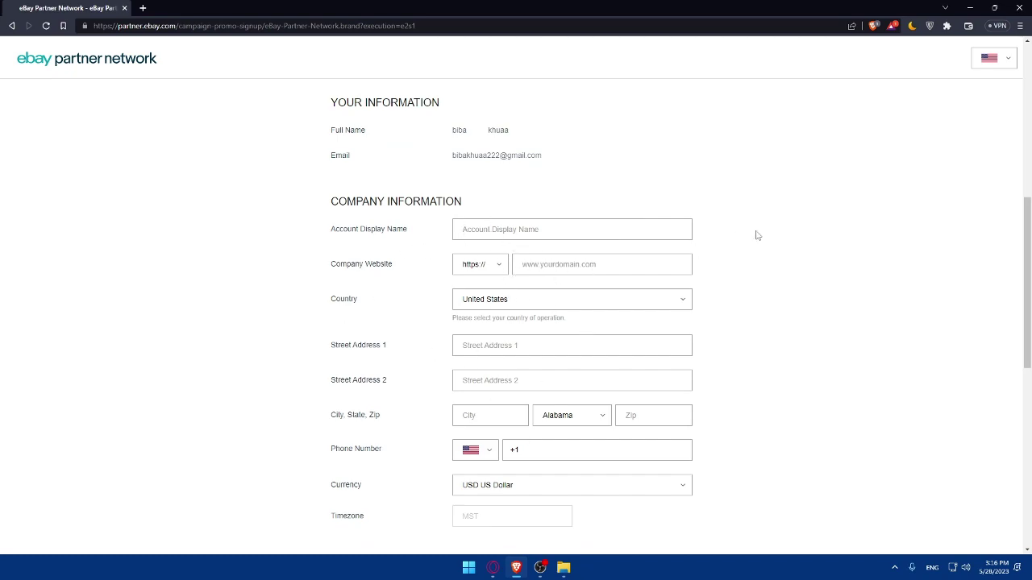
left_click(605, 228)
type("test")
left_click(610, 260)
type("tes")
left_click(490, 268)
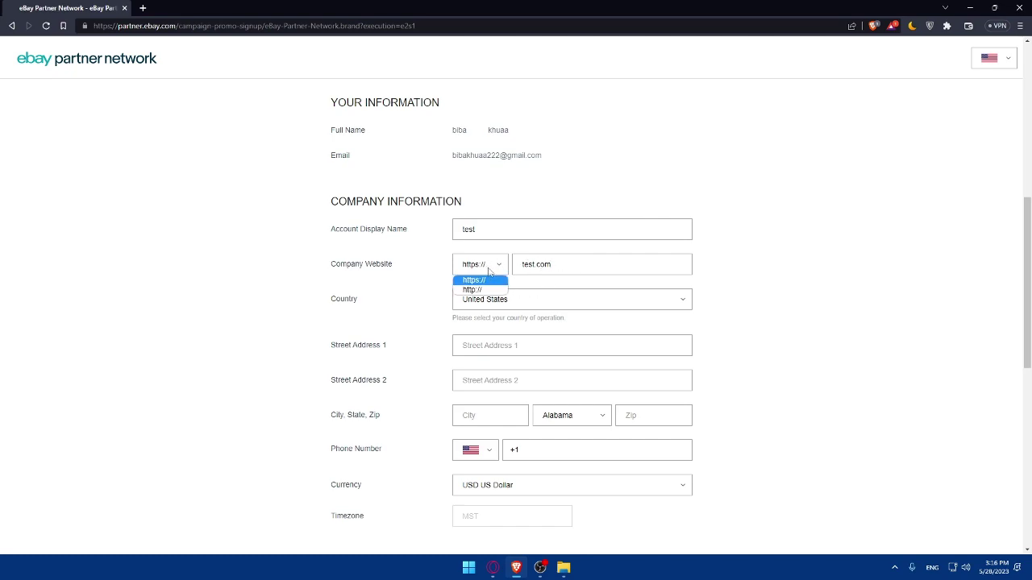
left_click(475, 280)
- Keep United States, autofill the street address from the saved suggestion, and set address line 2 to 'test'
left_click_drag(544, 318, 551, 319)
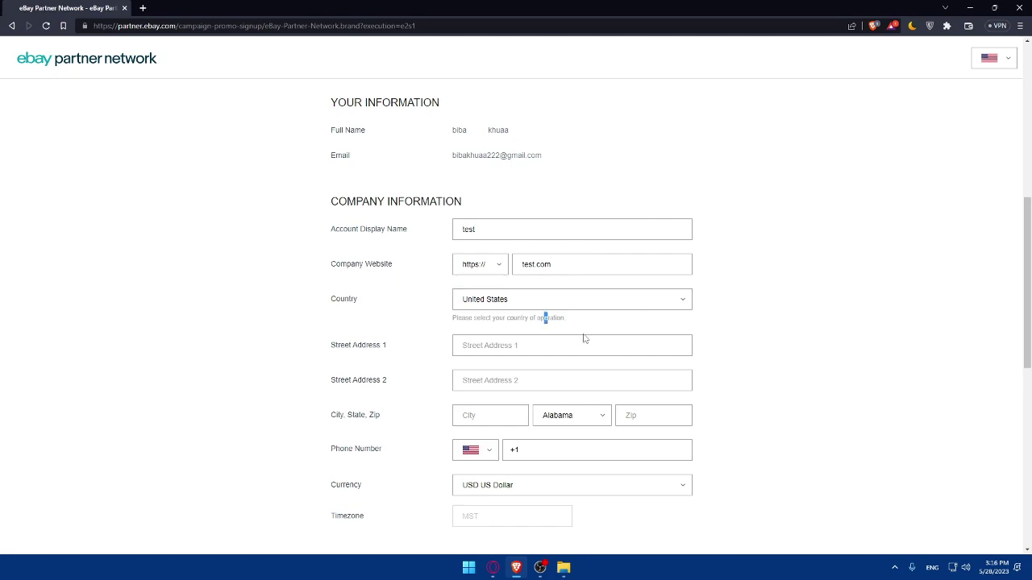
left_click(594, 305)
left_click(593, 302)
left_click(570, 339)
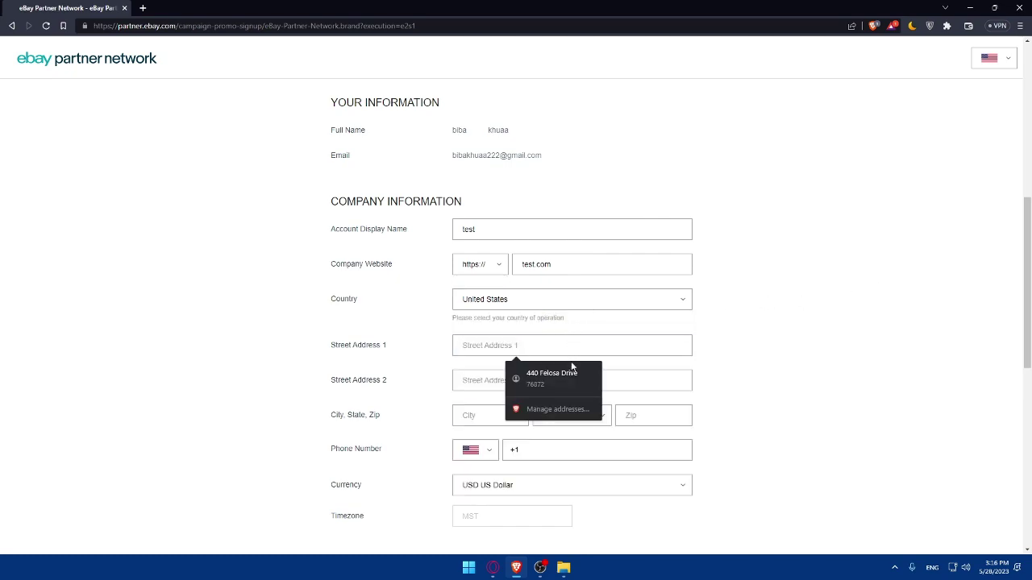
left_click(573, 372)
left_click(491, 377)
type("test")
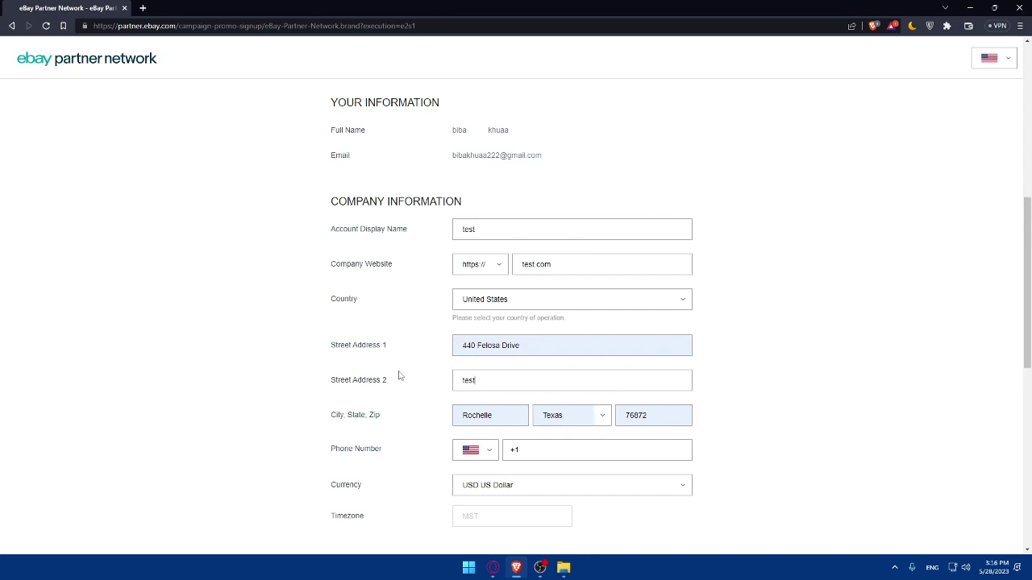
left_click_drag(400, 377, 279, 385)
left_click(230, 361)
left_click(254, 385)
- Paste the saved phone number from clipboard history into Phone Number and delete both hyphens
scroll(319, 364, "down", 1)
left_click(574, 360)
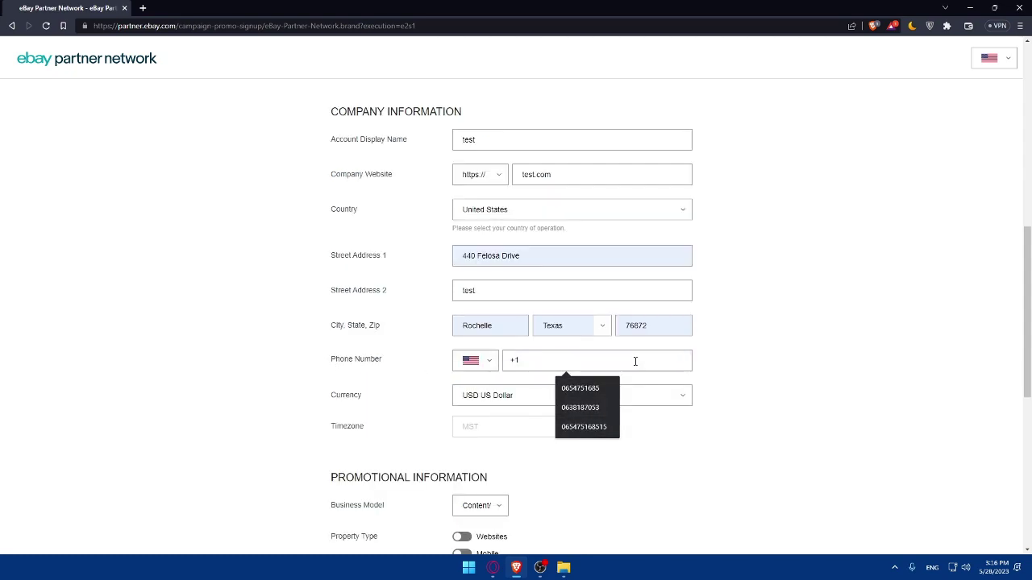
key("super+v")
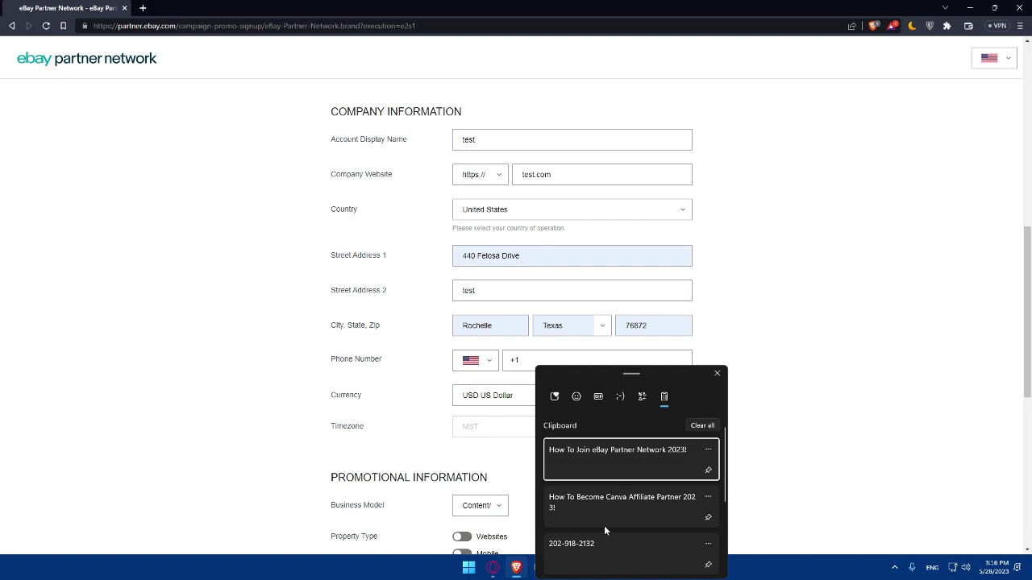
left_click(605, 545)
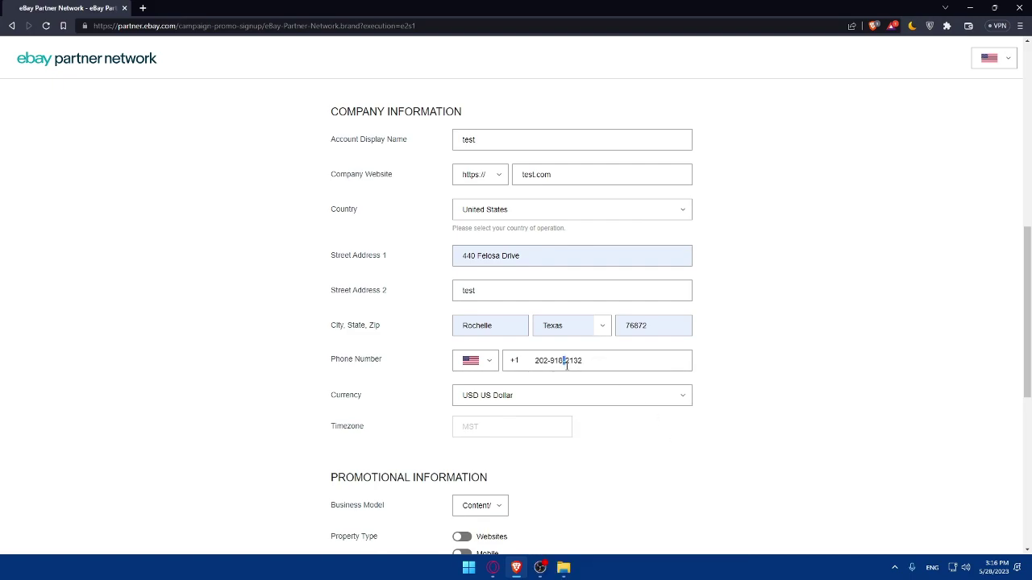
key("BackSpace")
left_click(552, 361)
key("BackSpace")
scroll(523, 387, "down", 1)
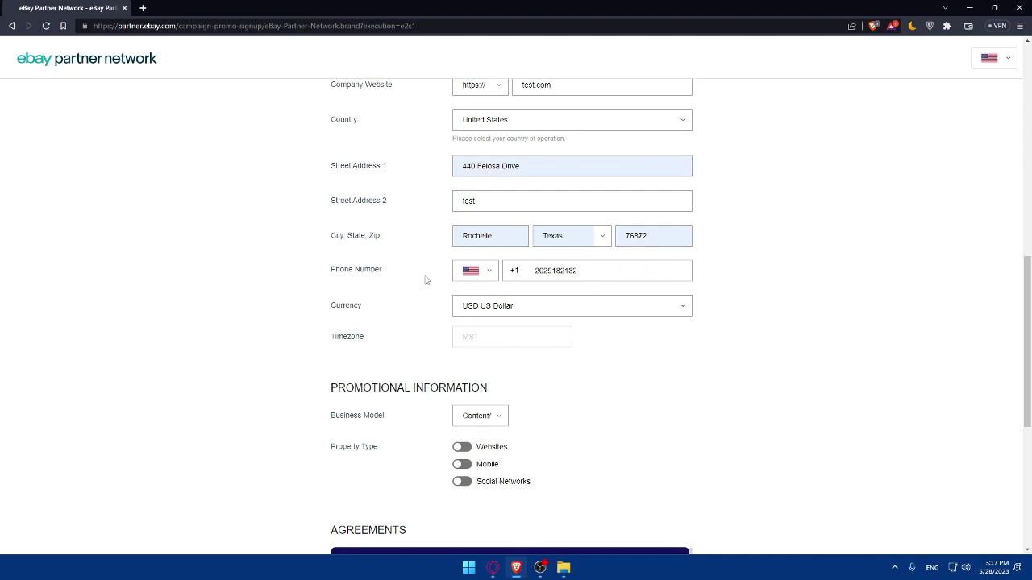
- Keep Content/Reviews as the business model and switch on the Websites property type
left_click(477, 423)
left_click(477, 423)
left_click_drag(391, 422, 272, 423)
left_click_drag(586, 390, 280, 393)
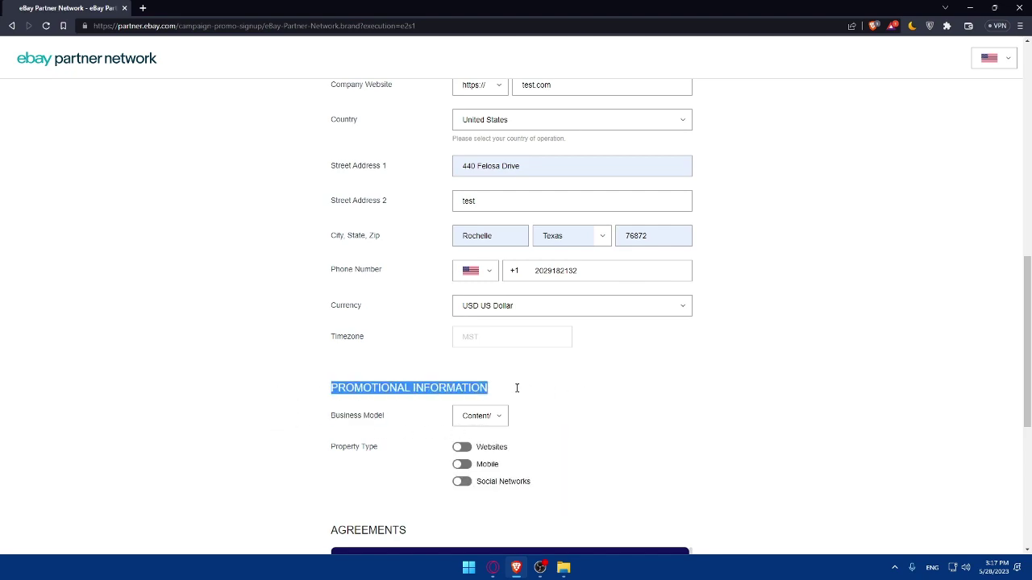
left_click(351, 413)
left_click(488, 418)
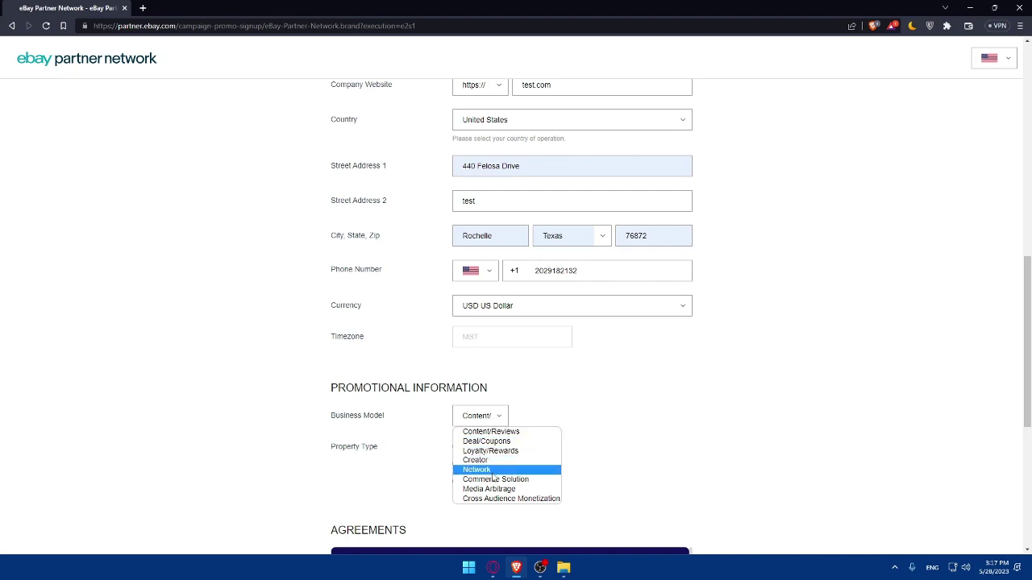
left_click(673, 445)
left_click(470, 419)
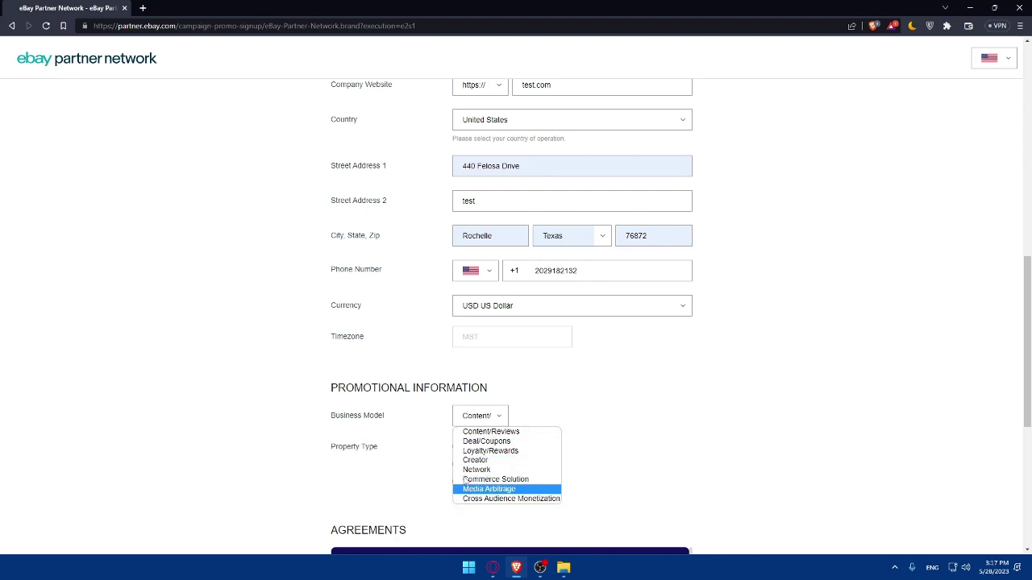
left_click(592, 419)
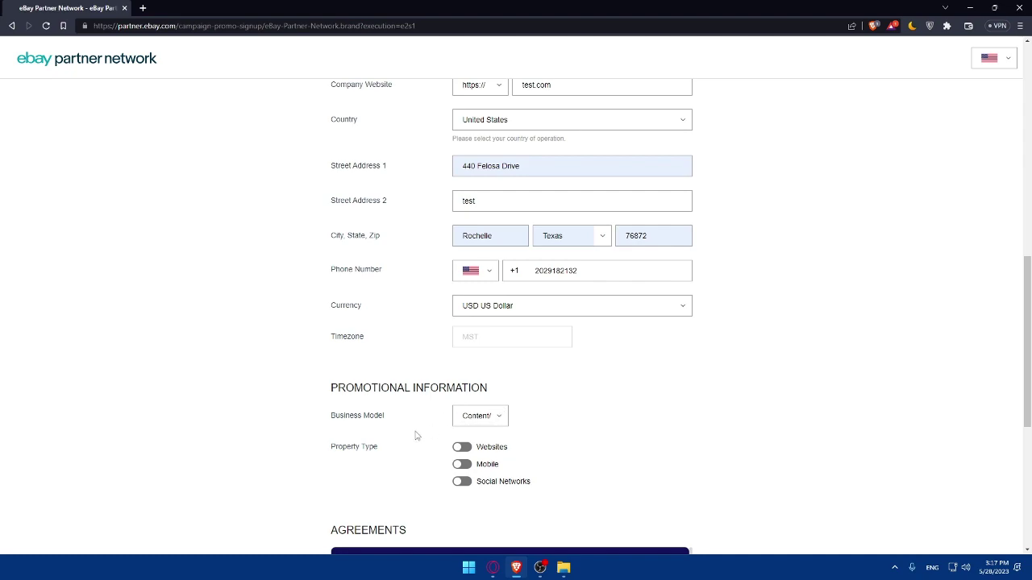
left_click_drag(380, 451, 299, 454)
left_click(414, 466)
left_click(461, 448)
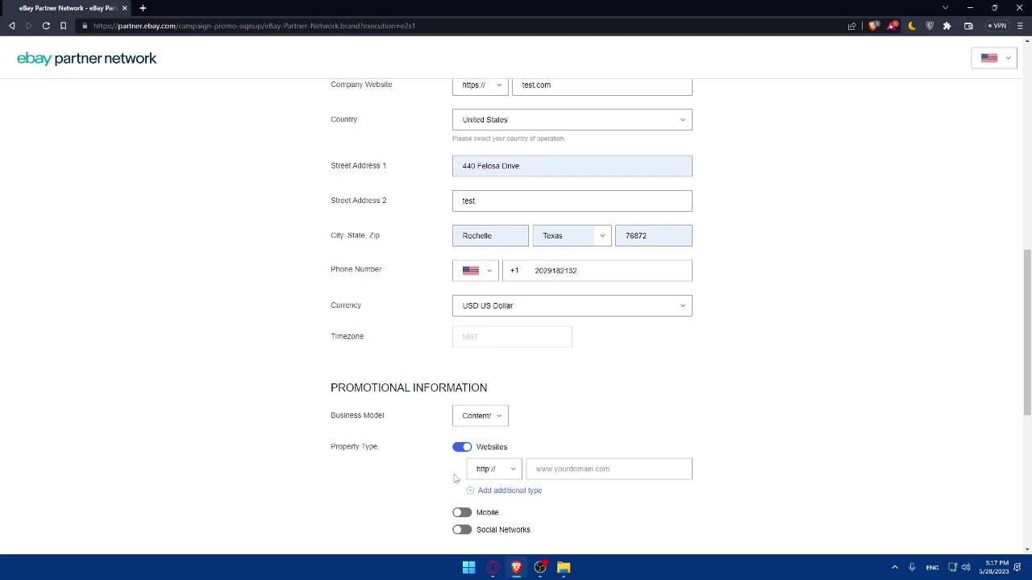
left_click(461, 450)
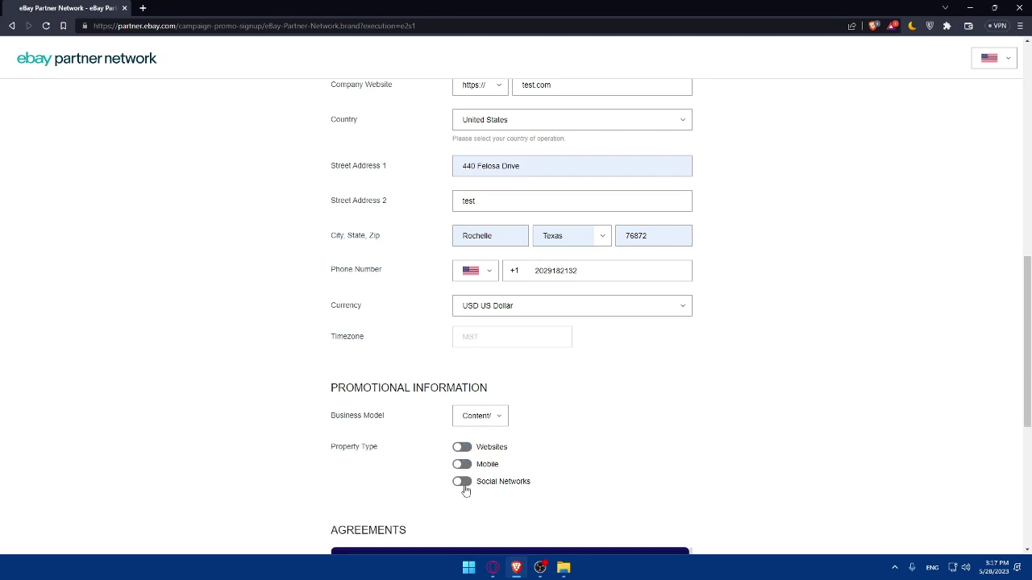
left_click(463, 483)
scroll(462, 493, "down", 1)
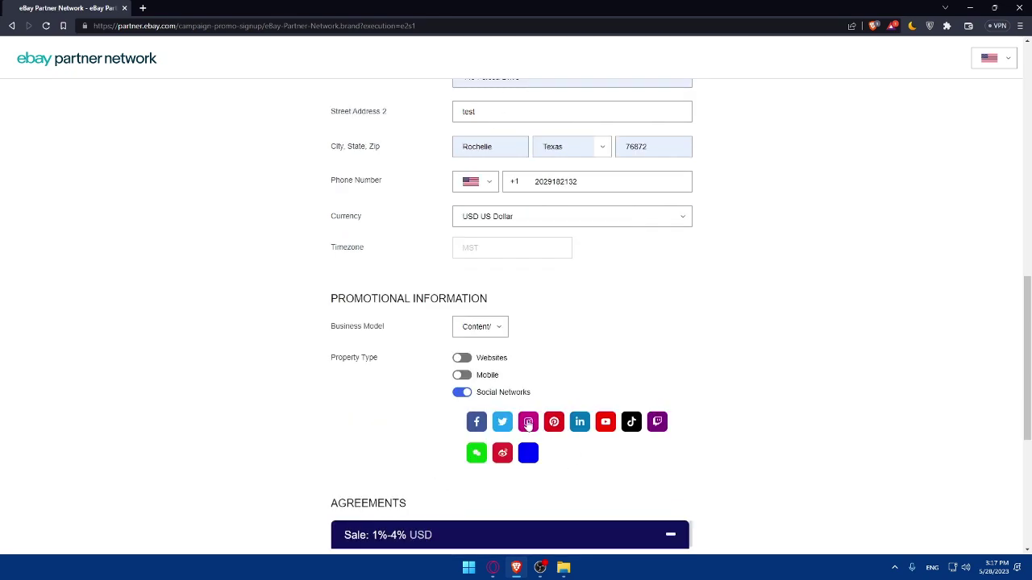
left_click(529, 423)
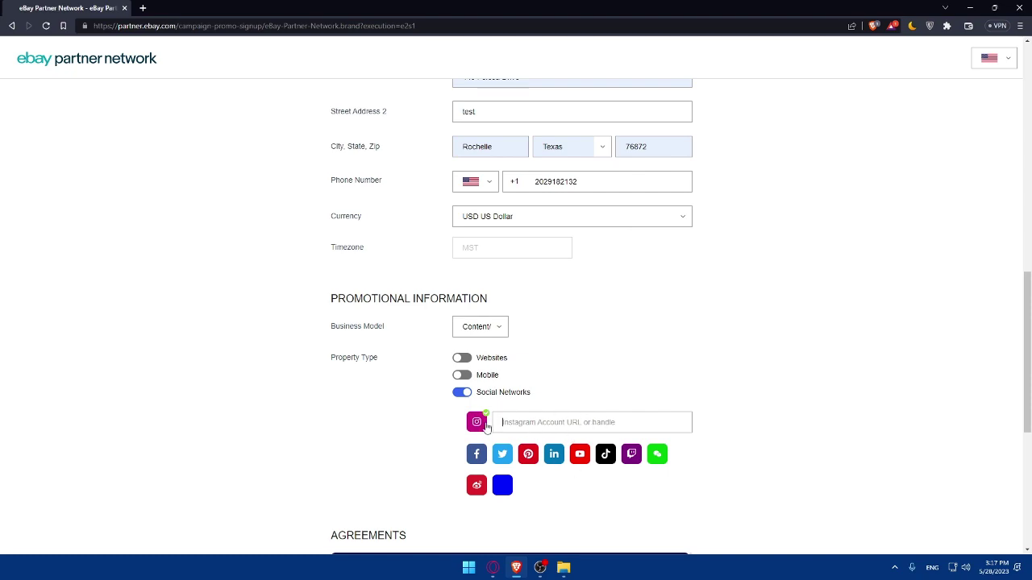
type("www.instagram.com/test")
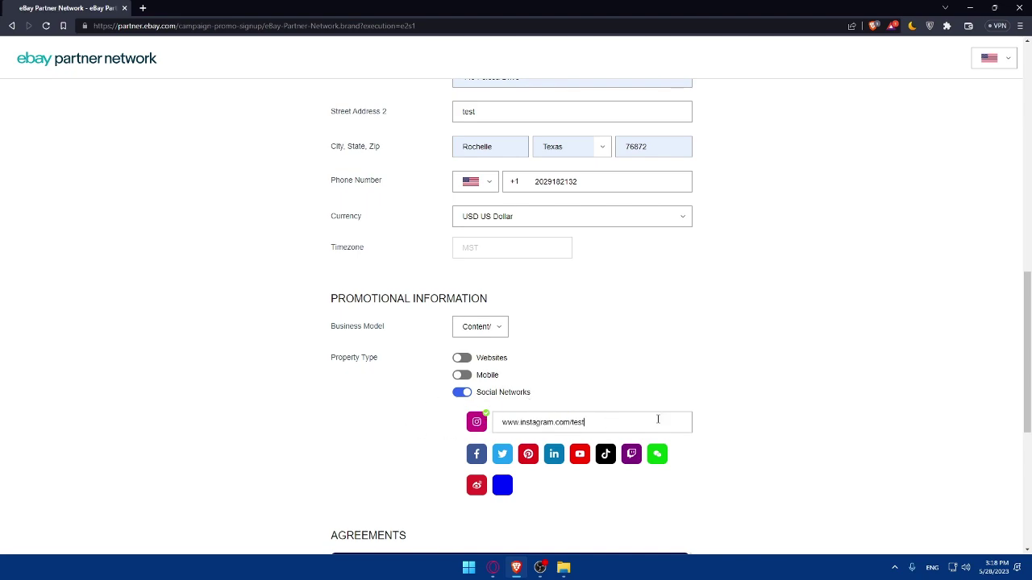
left_click_drag(649, 420, 479, 423)
left_click(822, 331)
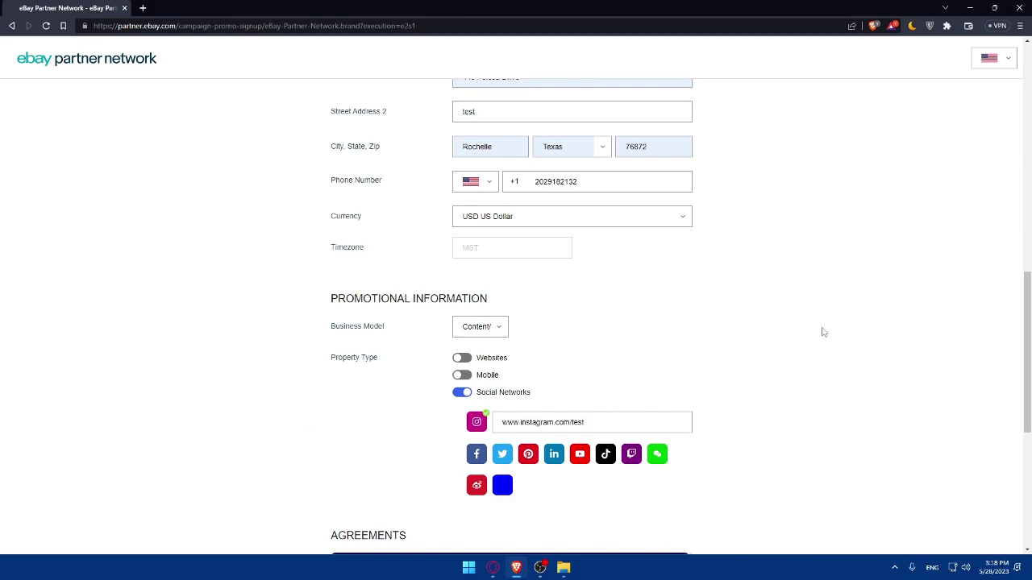
- Search 'instagram' in a new browser tab and open the Instagram website
left_click(143, 7)
type("io")
key("BackSpace")
type("n")
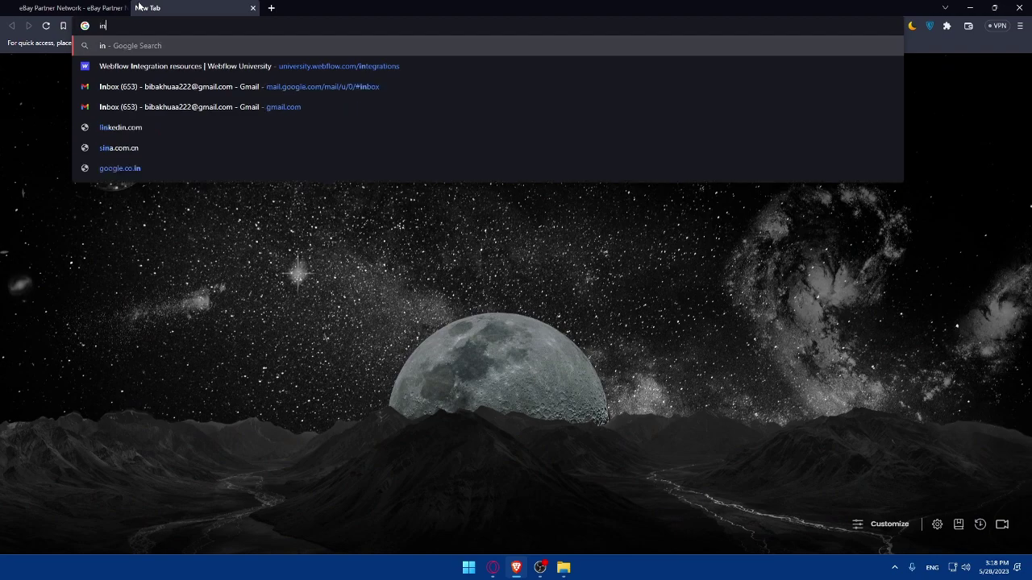
type("stagram")
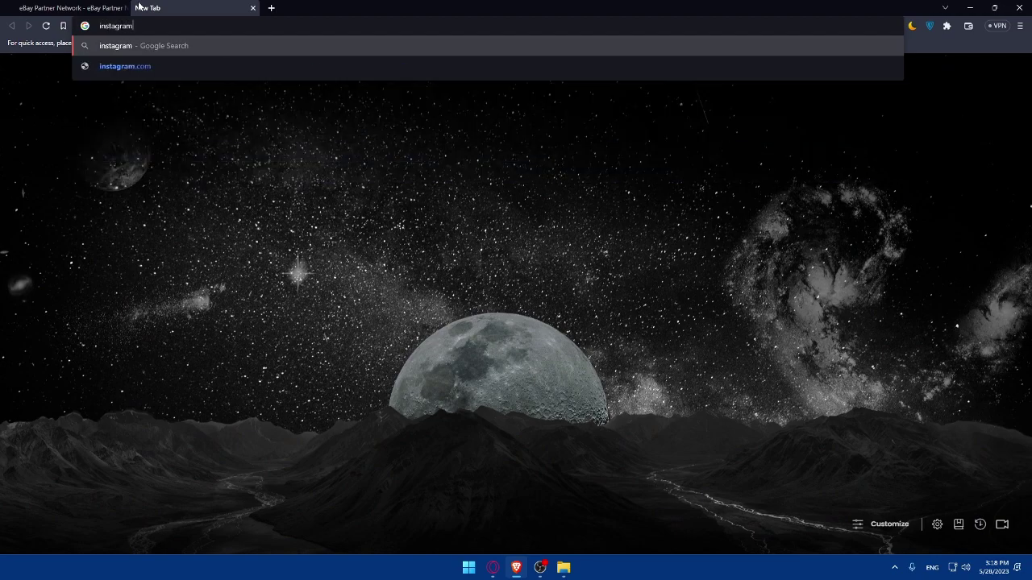
key("Return")
left_click(145, 164)
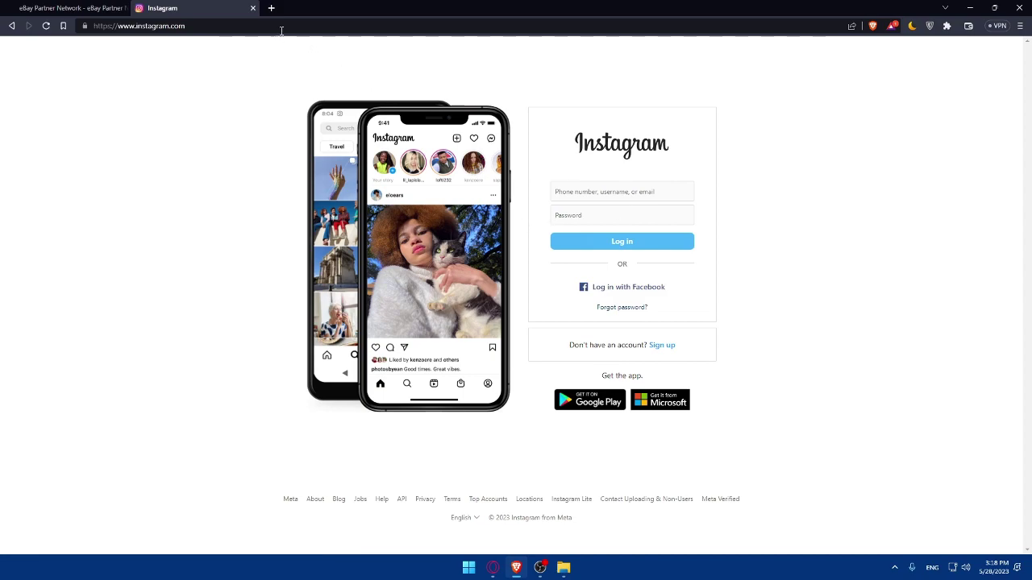
- Close the Instagram tab, submit the signup form with Sign Up, and confirm USD currency
left_click(253, 8)
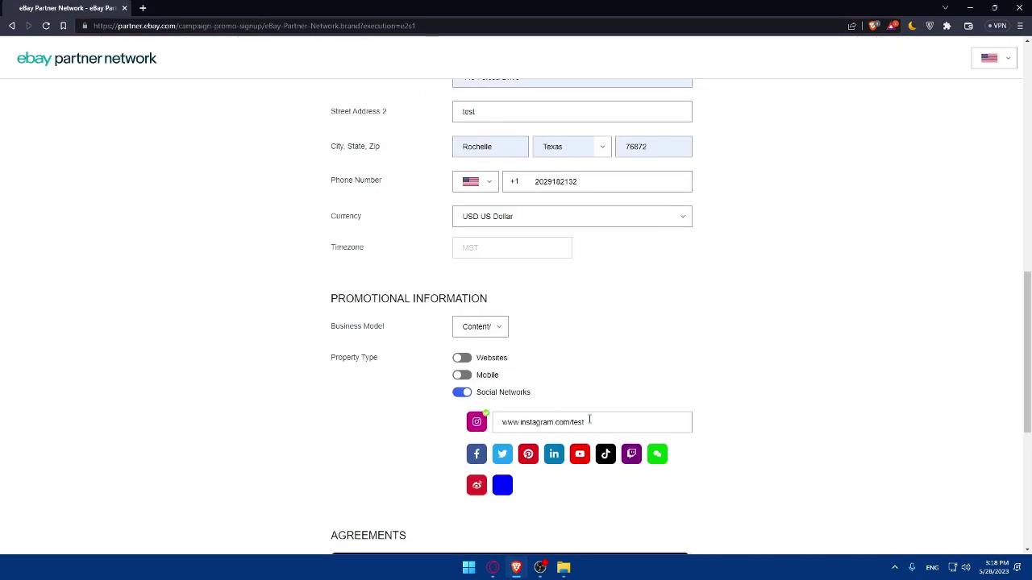
mouse_move(587, 428)
left_mouse_down()
mouse_move(314, 428)
mouse_move(569, 428)
left_mouse_up()
scroll(762, 395, "down", 5)
scroll(574, 199, "down", 5)
scroll(673, 299, "down", 5)
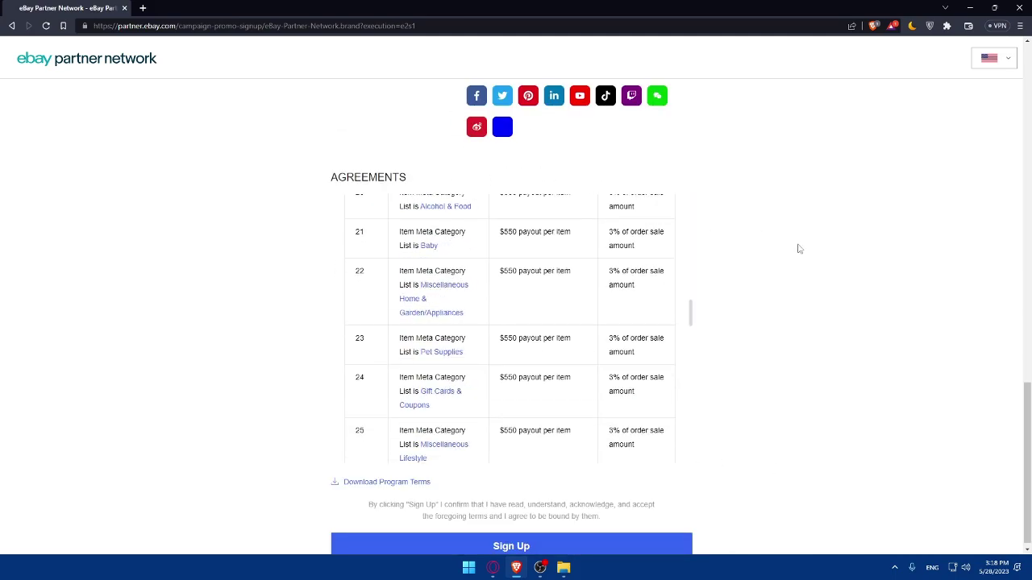
left_click(516, 546)
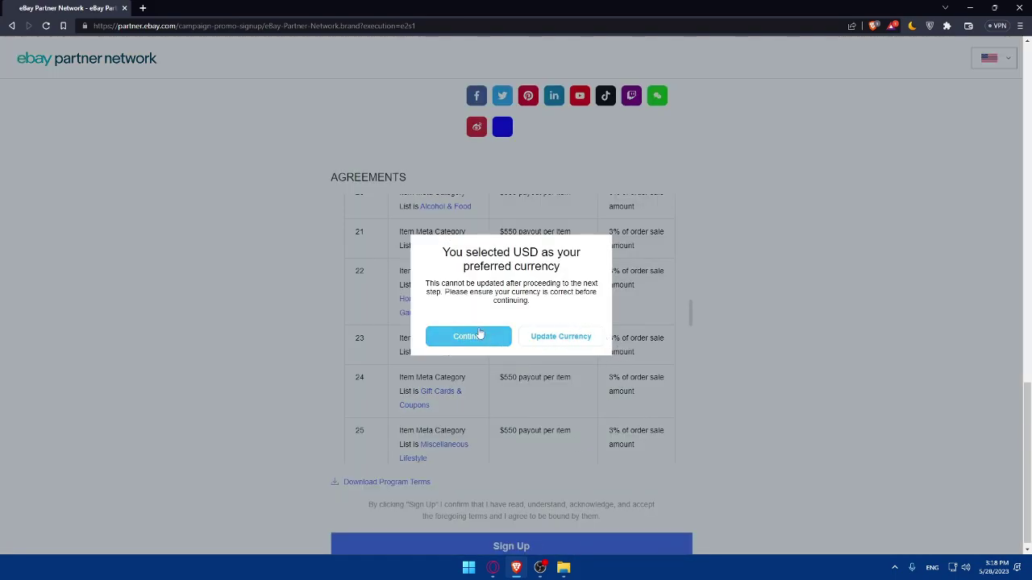
left_click(449, 336)
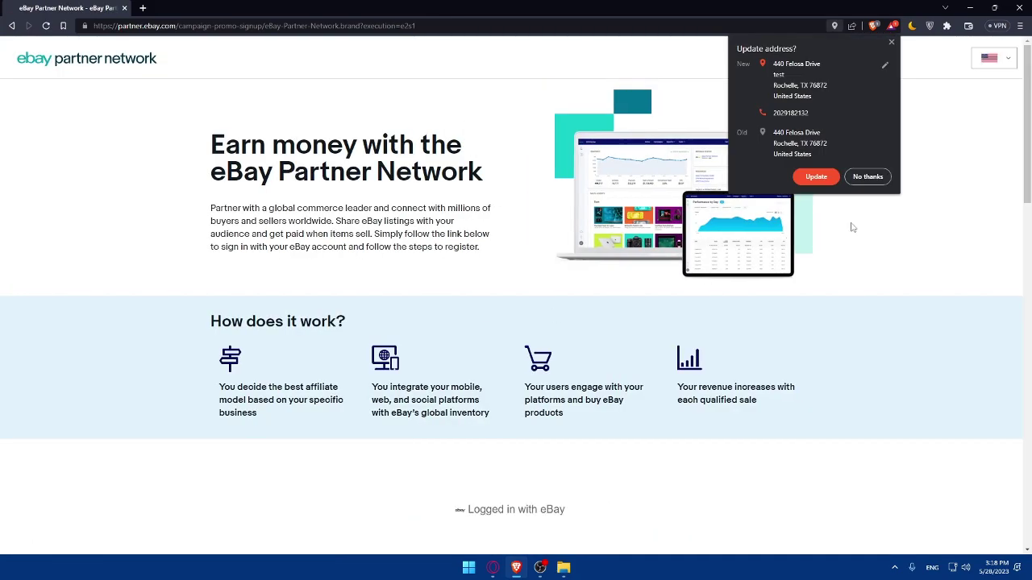
- Dismiss the browser's 'Update address?' popup
left_click(890, 43)
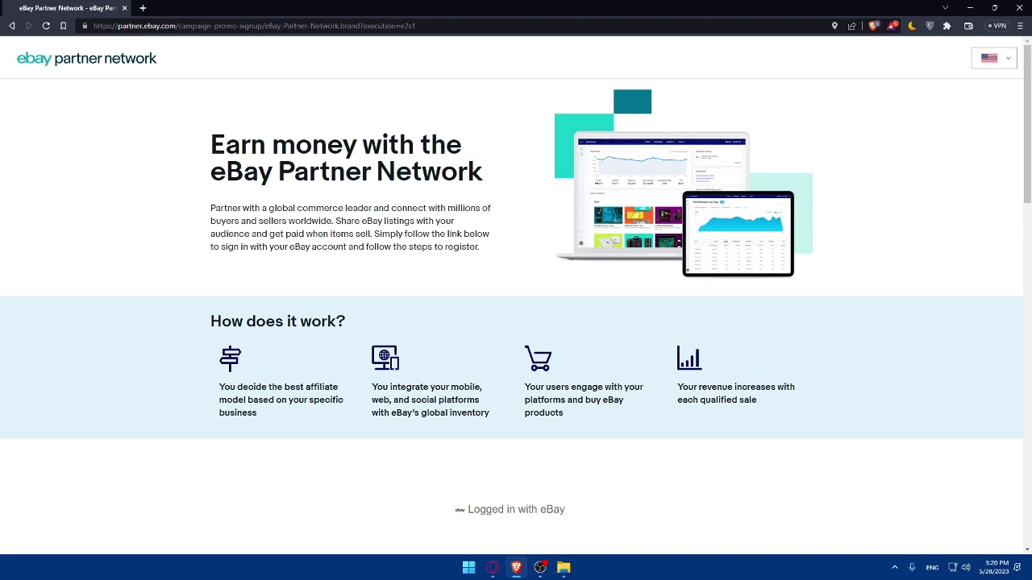
- Open the eBay Partner Network home page from the top-left logo
left_click(91, 61)
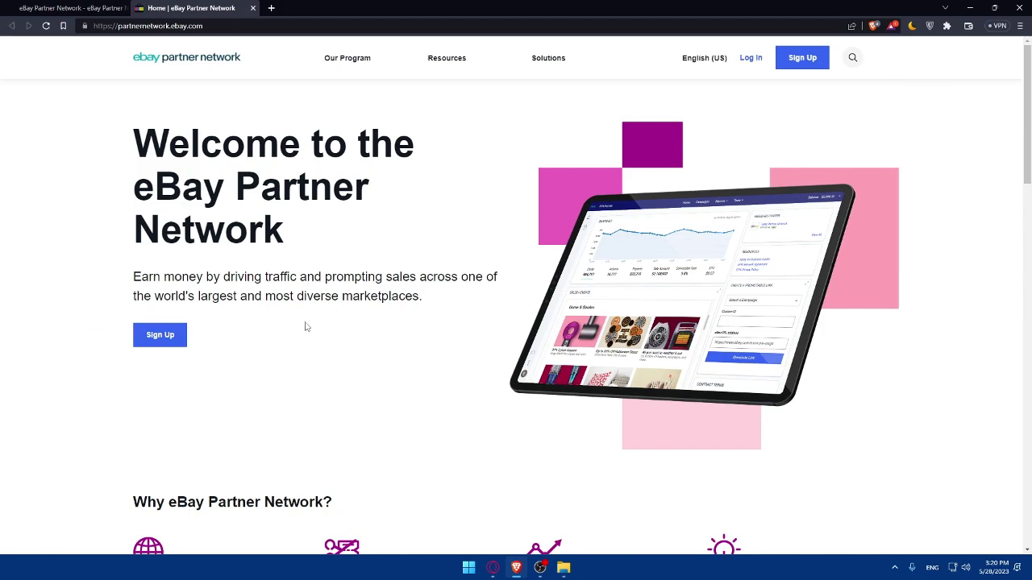
scroll(348, 327, "down", 6)
scroll(351, 323, "up", 6)
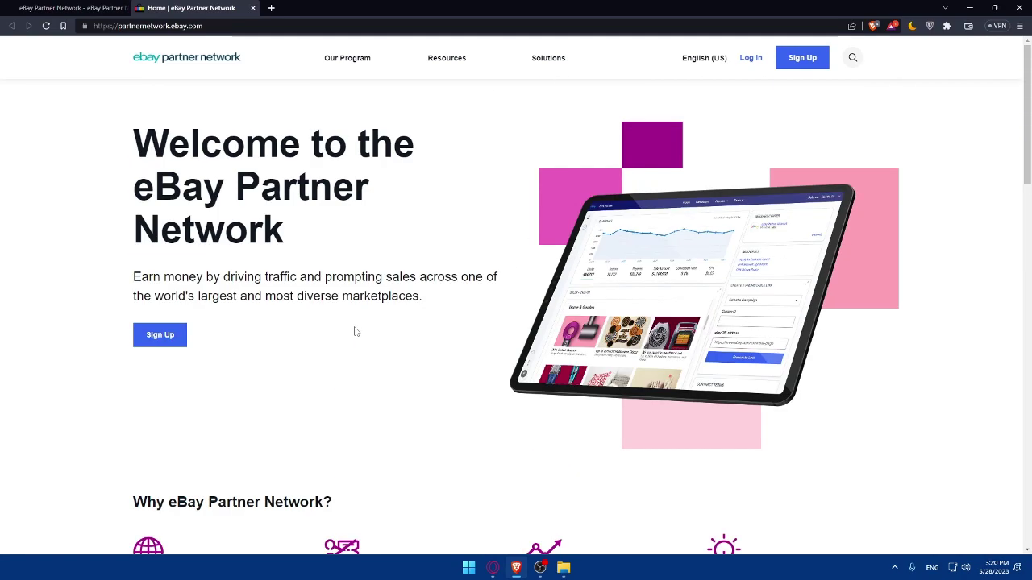